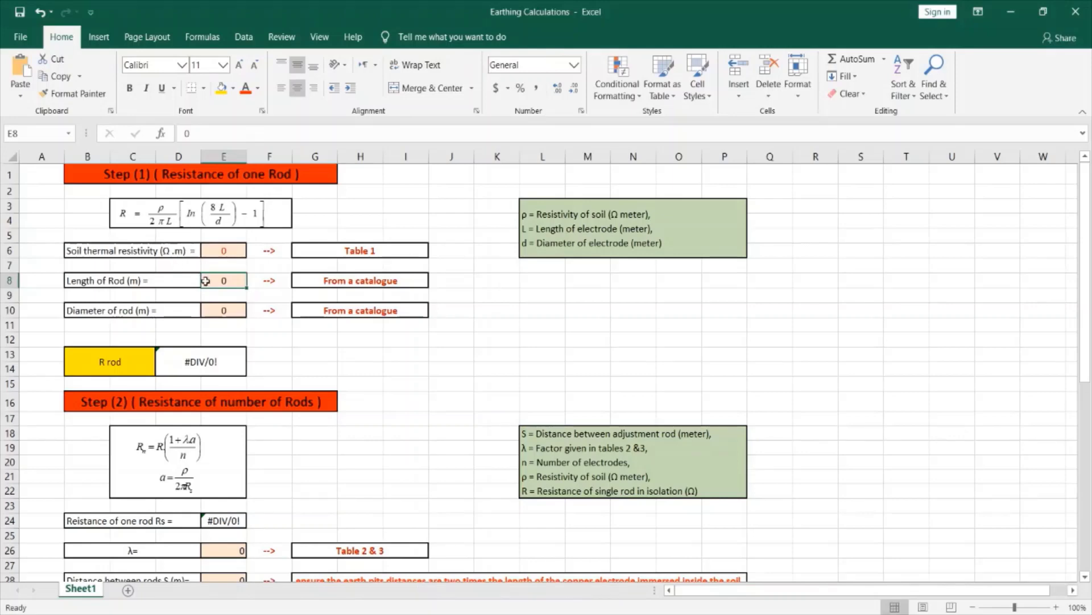
Examine the soil resistivity, rod length and rod diameter input cells and the R rod formula in Step (1)
{"action": "scroll", "coordinate": [212, 300], "scroll_direction": "down", "scroll_amount": 12}
{"action": "scroll", "coordinate": [219, 318], "scroll_direction": "up", "scroll_amount": 12}
{"action": "left_click", "coordinate": [234, 254]}
{"action": "left_click", "coordinate": [230, 283]}
{"action": "left_click", "coordinate": [232, 310]}
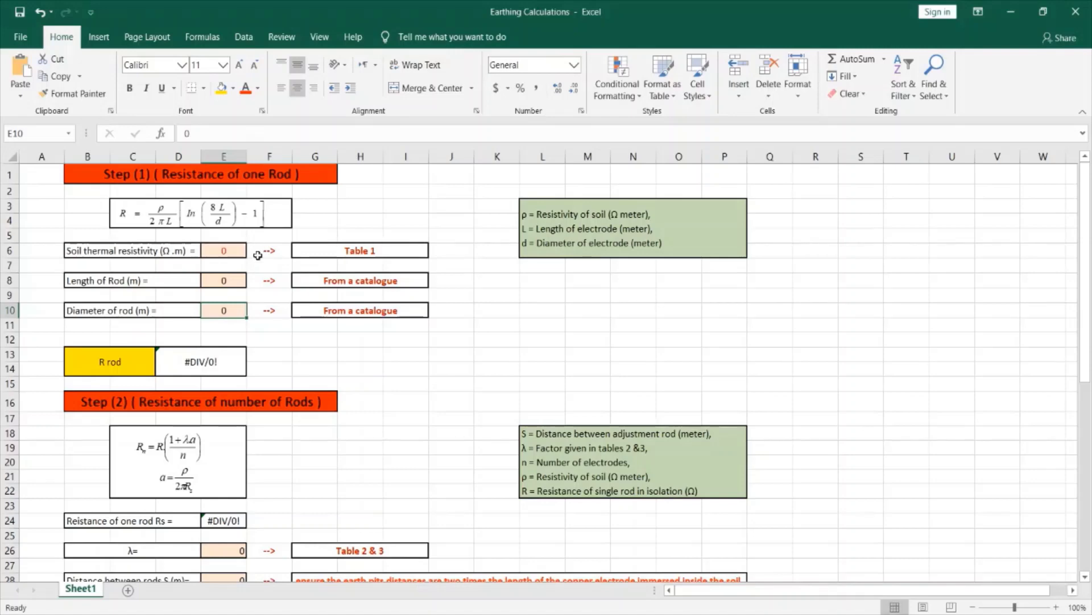
{"action": "left_click", "coordinate": [194, 365]}
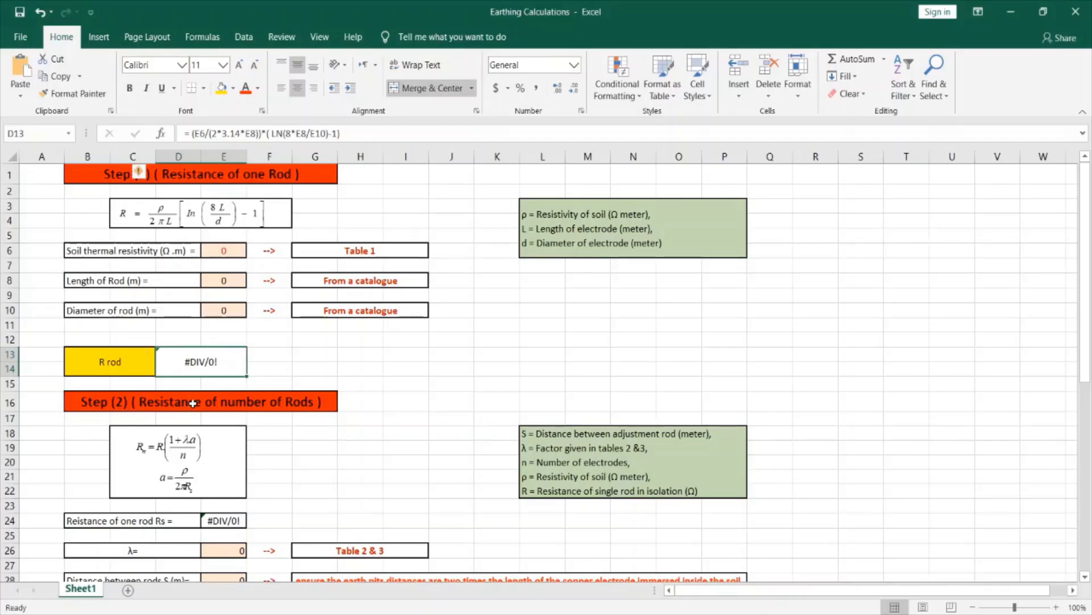
Review the Step (2) multiple-rod resistance section and the Step (3) trip time, short circuit current and K constant inputs
{"action": "scroll", "coordinate": [193, 403], "scroll_direction": "down", "scroll_amount": 4}
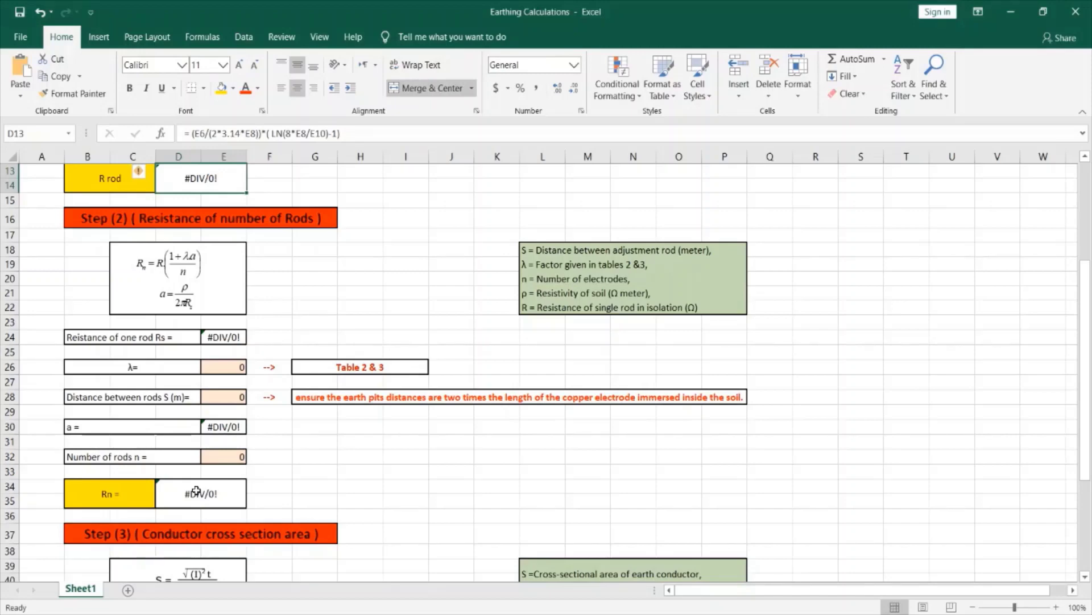
{"action": "scroll", "coordinate": [199, 484], "scroll_direction": "down", "scroll_amount": 12}
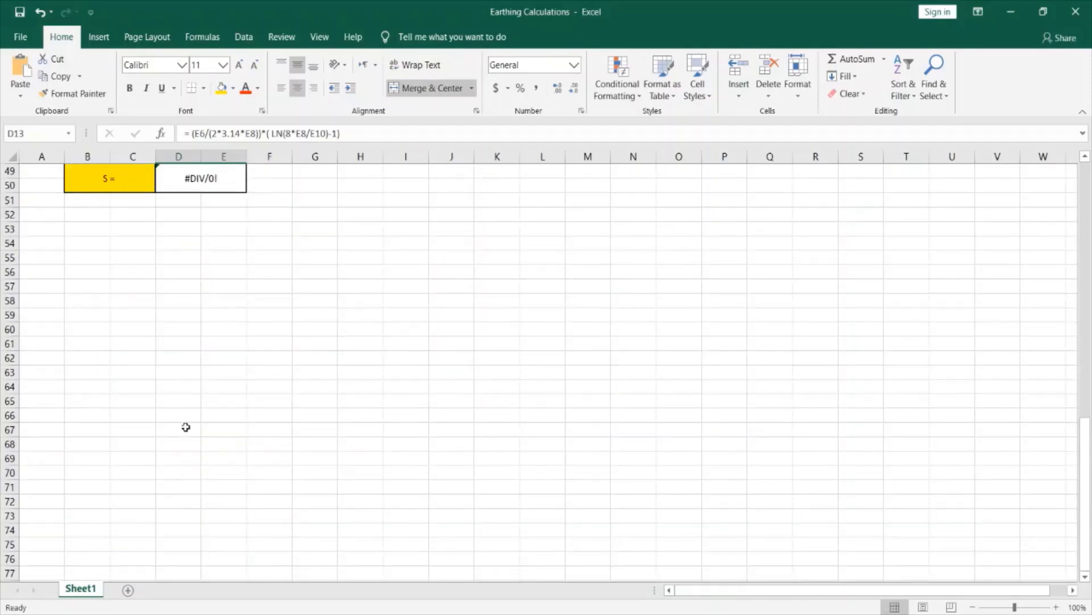
{"action": "scroll", "coordinate": [182, 370], "scroll_direction": "up", "scroll_amount": 16}
{"action": "scroll", "coordinate": [186, 397], "scroll_direction": "down", "scroll_amount": 4}
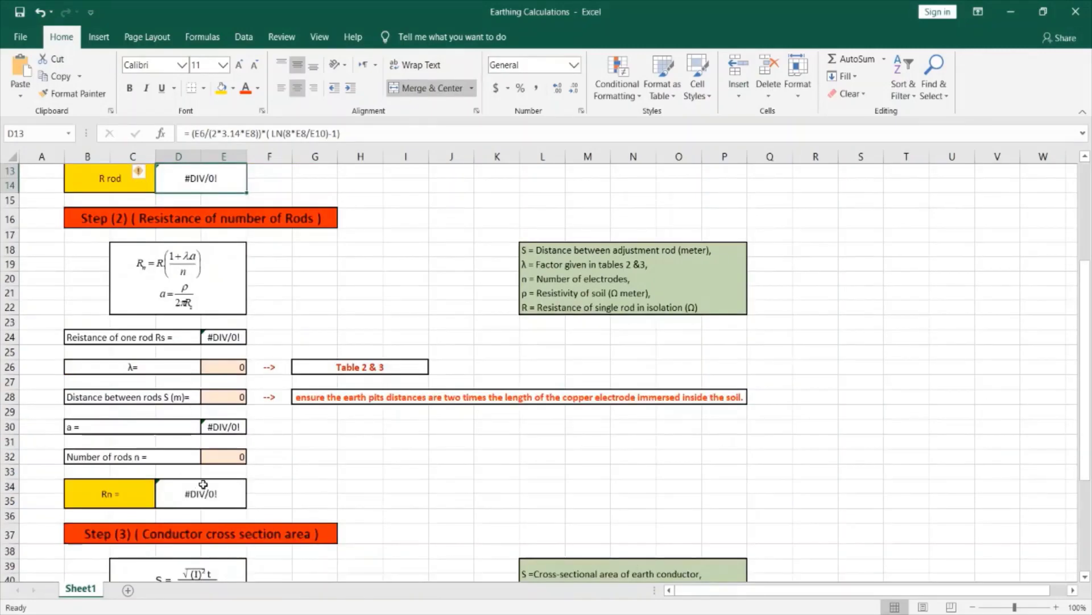
{"action": "left_click_drag", "start_coordinate": [1085, 335], "coordinate": [1074, 376]}
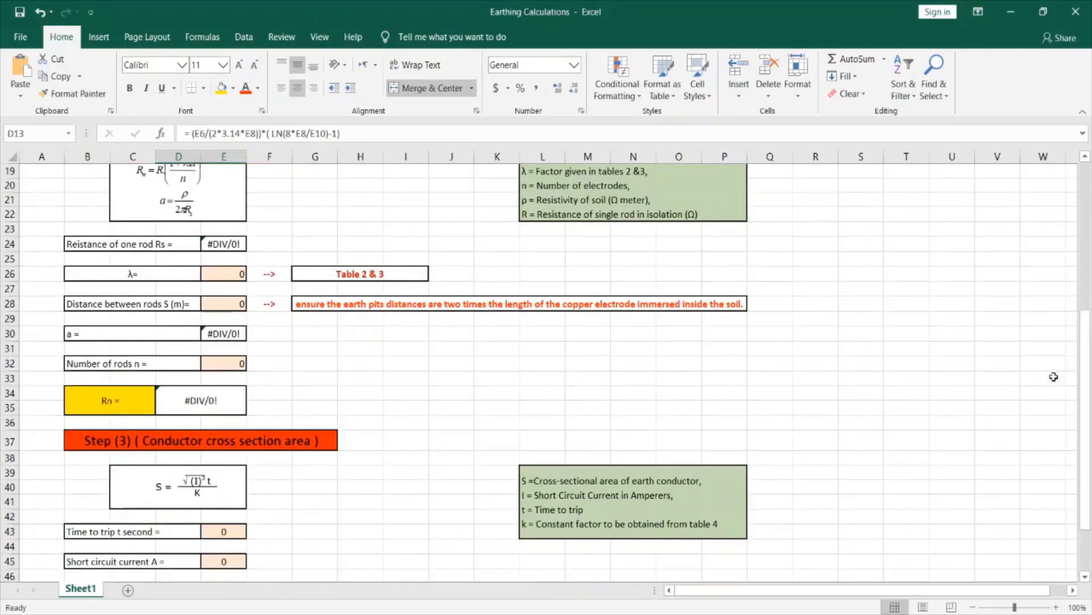
{"action": "scroll", "coordinate": [190, 400], "scroll_direction": "down", "scroll_amount": 8}
{"action": "scroll", "coordinate": [178, 254], "scroll_direction": "up", "scroll_amount": 4}
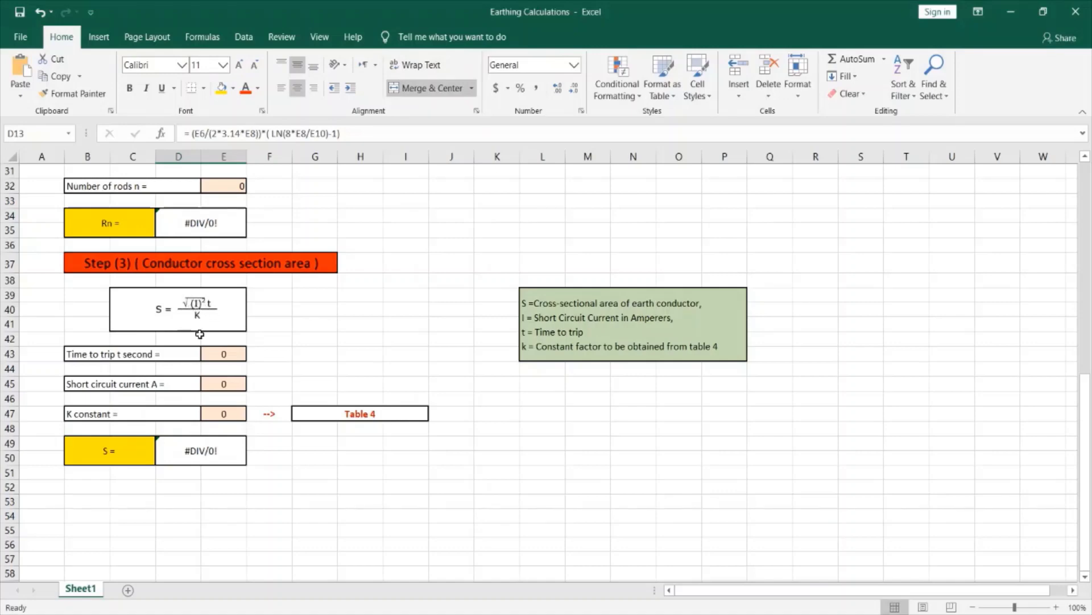
{"action": "left_click", "coordinate": [227, 385]}
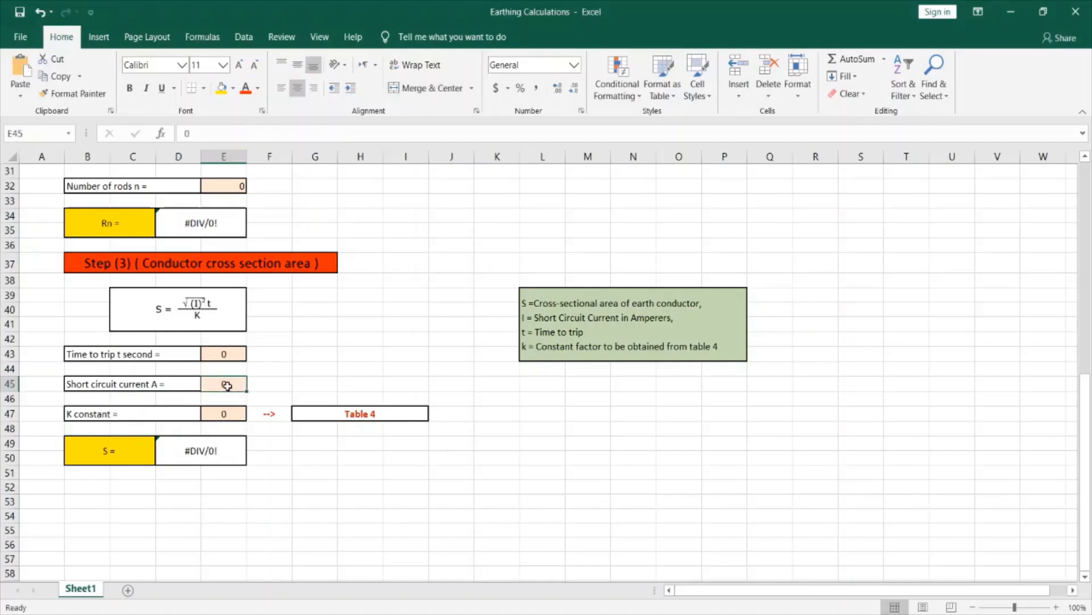
{"action": "left_click", "coordinate": [226, 355]}
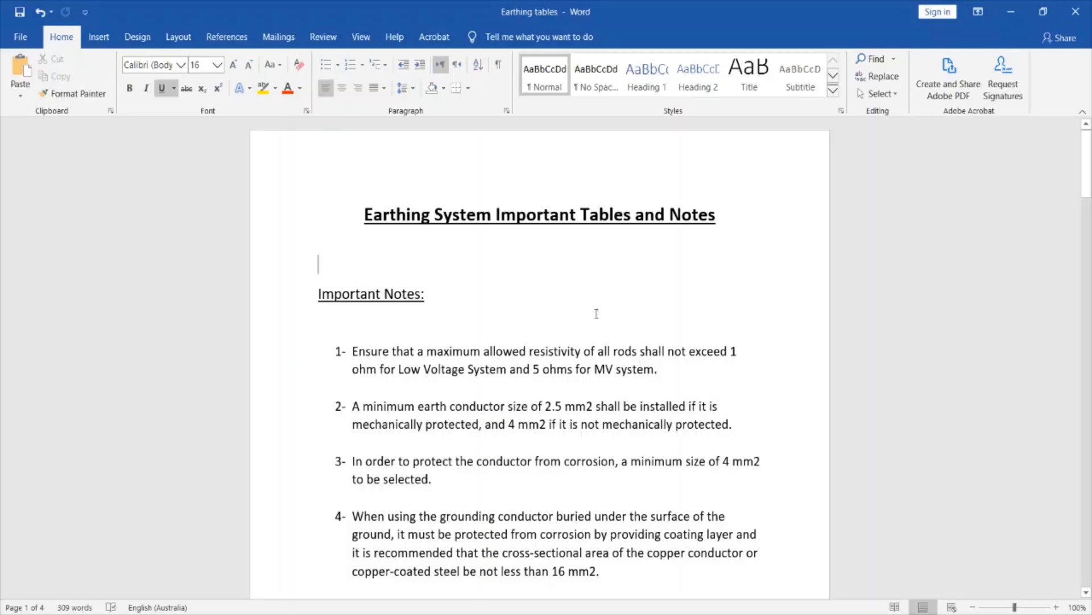
In the Earthing tables Word document, highlight the values "1" and "5 ohms" in note 1 in yellow
{"action": "left_click_drag", "start_coordinate": [690, 351], "coordinate": [740, 351]}
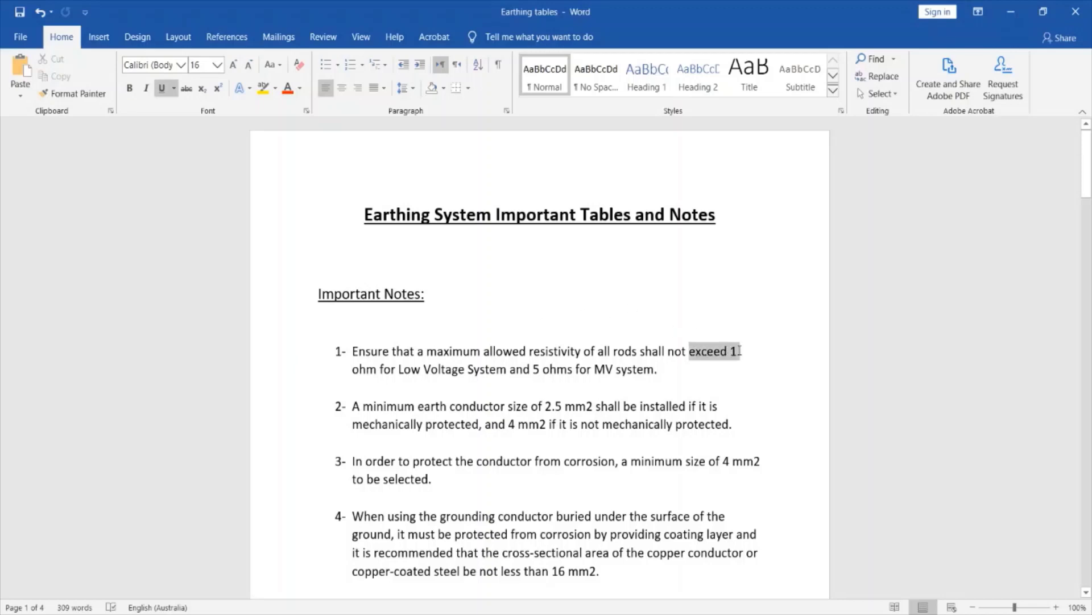
{"action": "left_click", "coordinate": [695, 351]}
{"action": "double_click", "coordinate": [734, 351]}
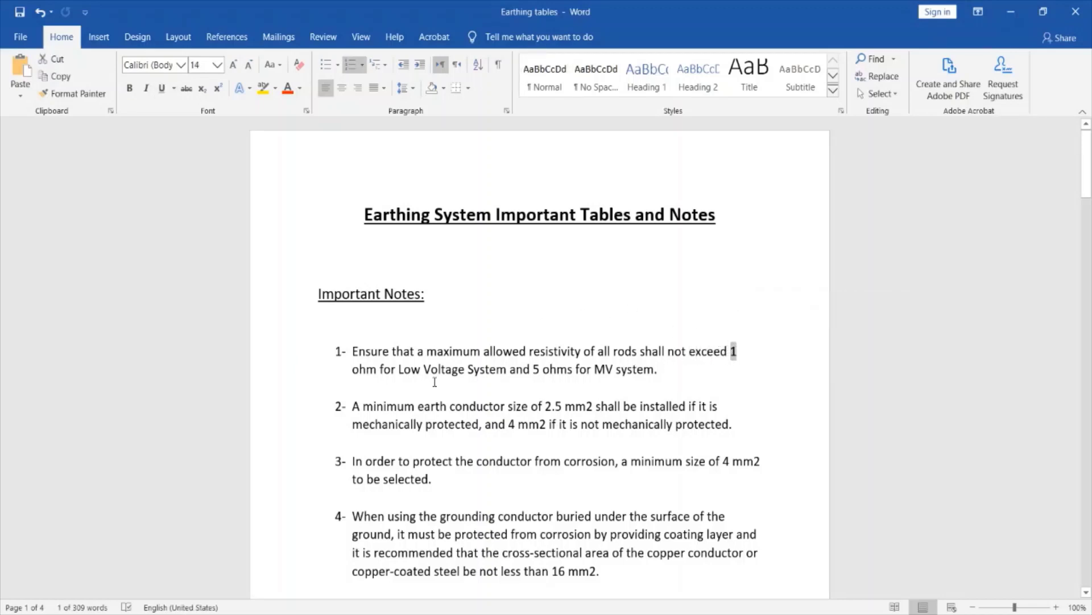
{"action": "left_click", "coordinate": [263, 93]}
{"action": "left_click", "coordinate": [749, 371]}
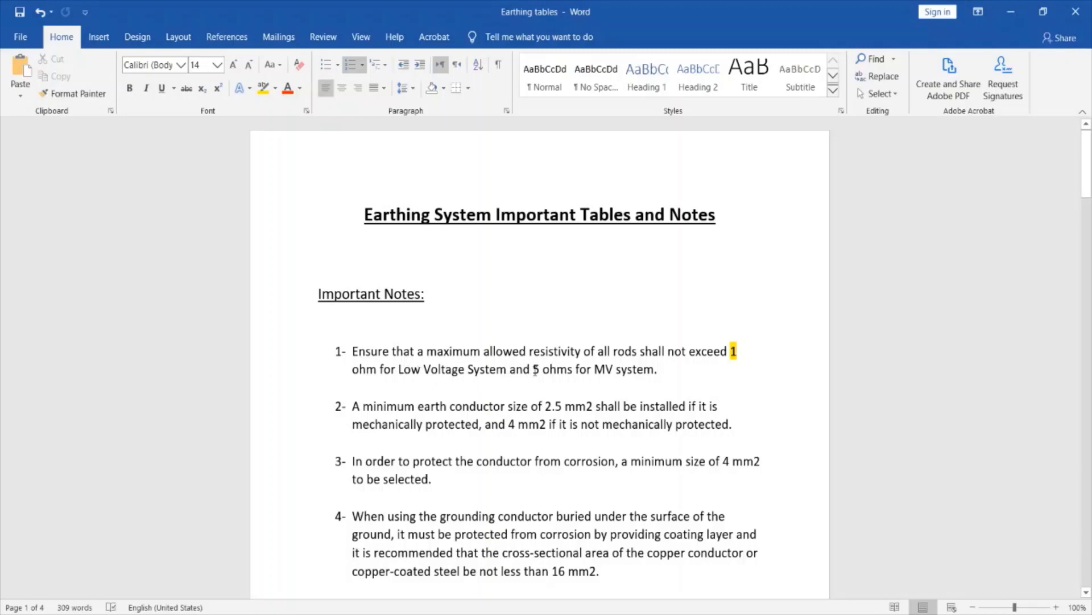
{"action": "left_click_drag", "start_coordinate": [534, 369], "coordinate": [574, 371]}
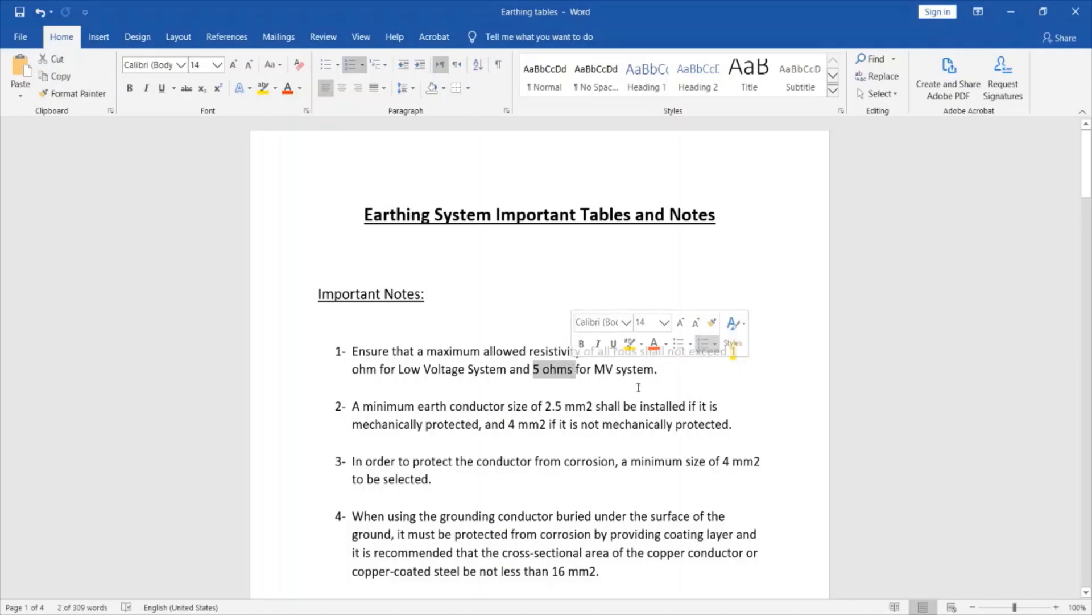
{"action": "left_click", "coordinate": [263, 88]}
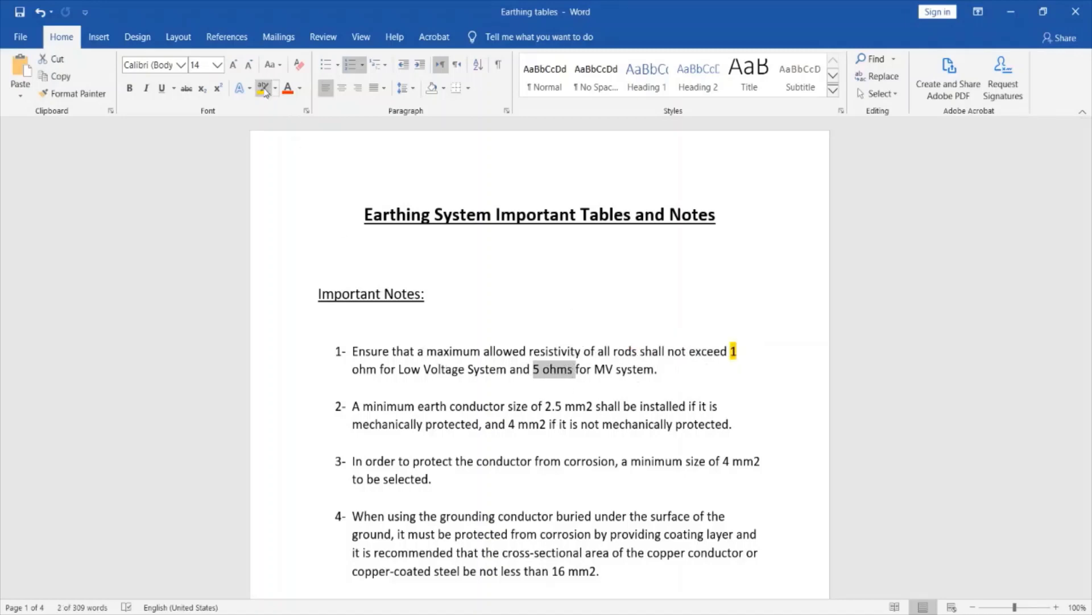
{"action": "left_click", "coordinate": [441, 255]}
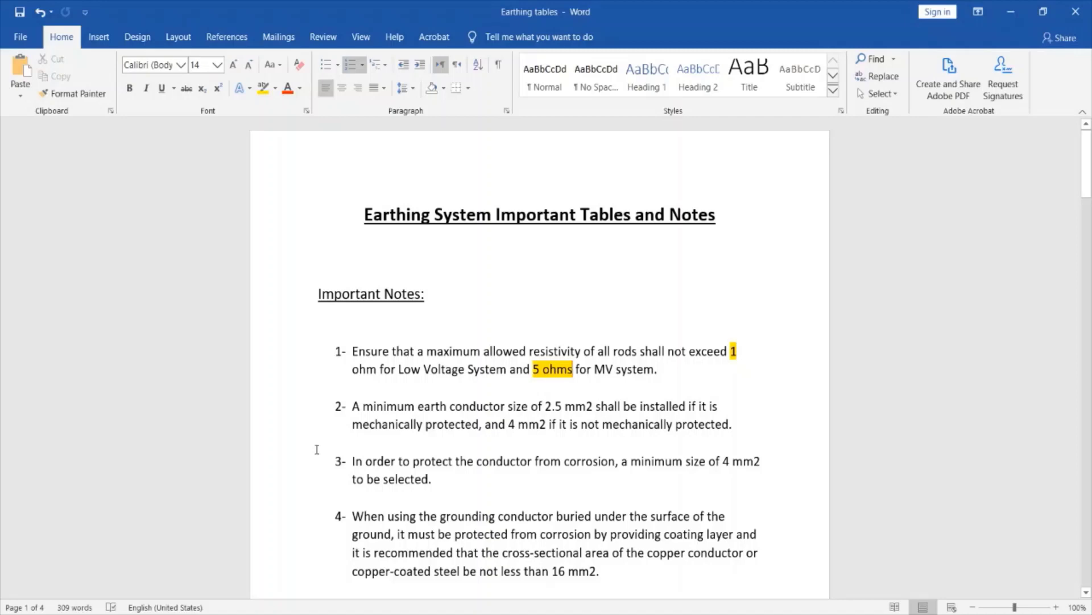
Highlight the minimum conductor sizes "25 mm2" and "50 mm2" in note 5 in yellow
{"action": "left_click_drag", "start_coordinate": [1089, 144], "coordinate": [1088, 185]}
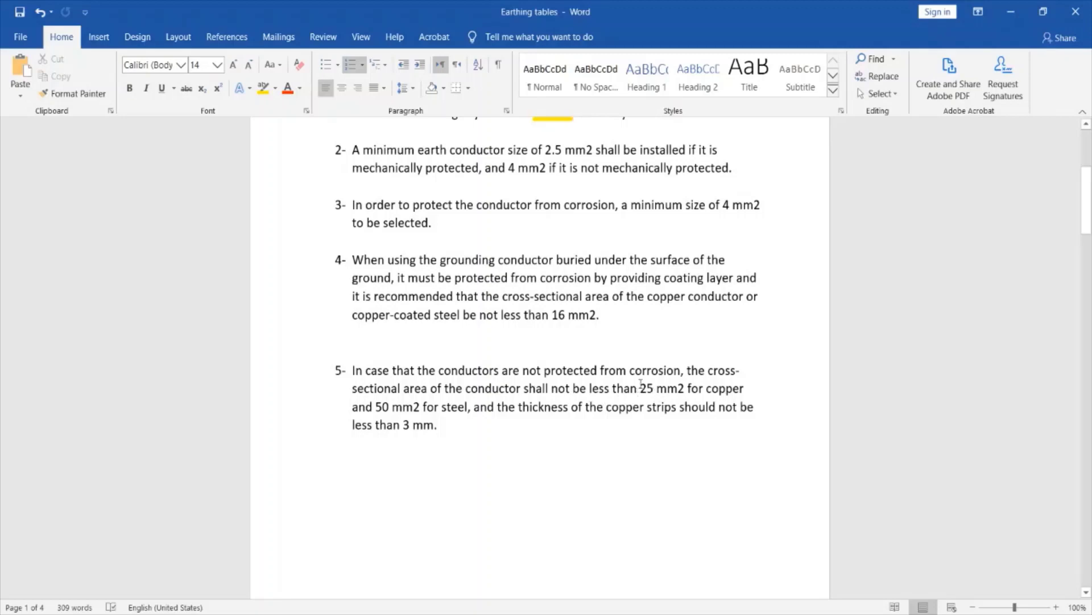
{"action": "left_click_drag", "start_coordinate": [640, 388], "coordinate": [687, 388]}
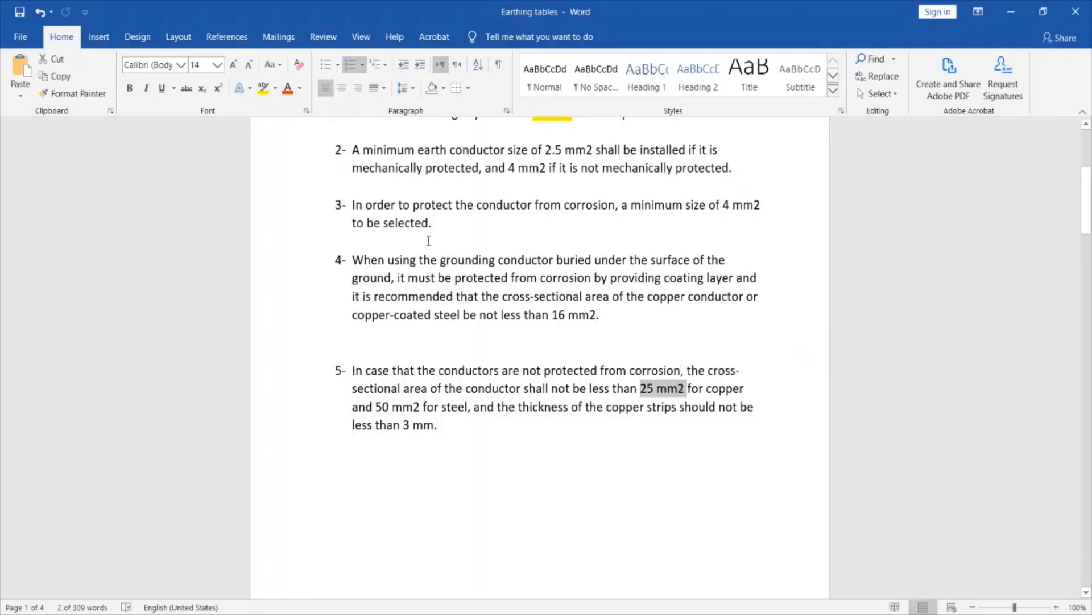
{"action": "left_click", "coordinate": [263, 88]}
{"action": "key", "text": "Right"}
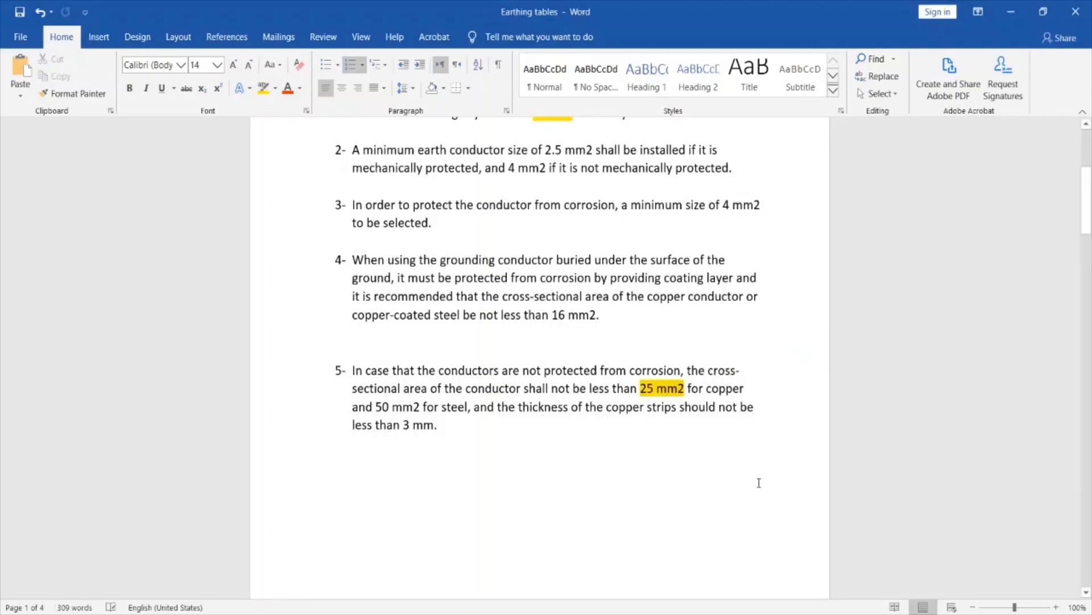
{"action": "left_click_drag", "start_coordinate": [374, 407], "coordinate": [422, 406]}
{"action": "left_click", "coordinate": [263, 88]}
{"action": "key", "text": "Right"}
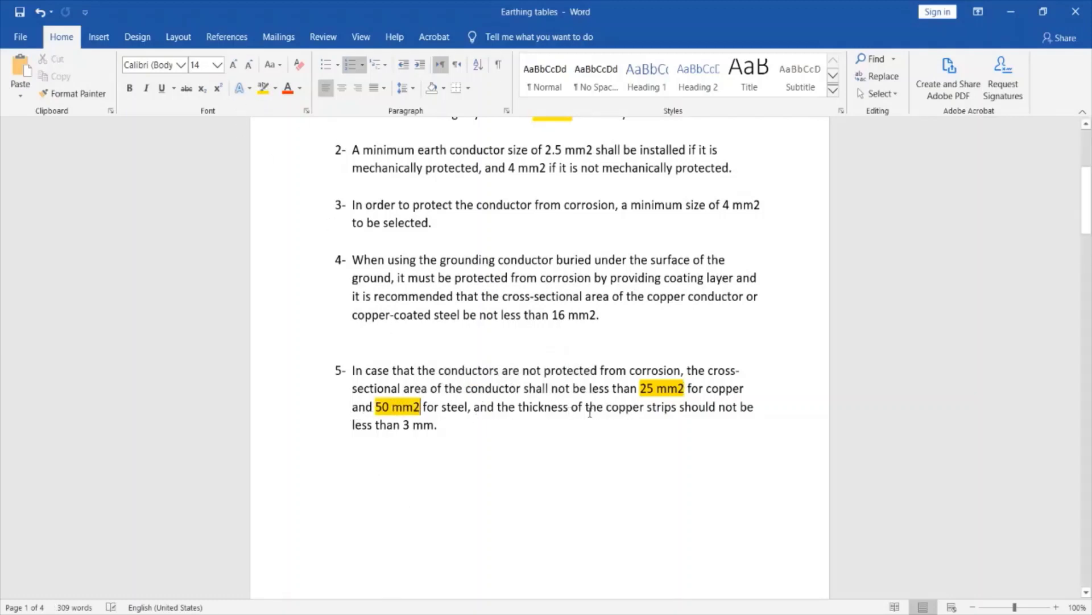
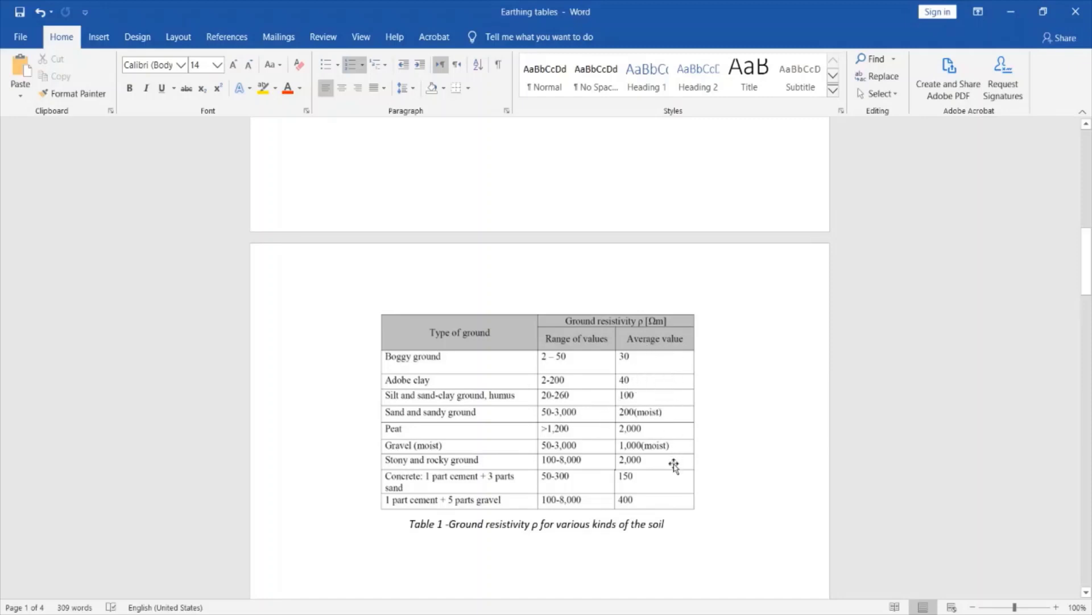
Read through Tables 1 to 5 covering ground resistivity, electrode factors, K factors and earth conductor sizing
{"action": "scroll", "coordinate": [579, 453], "scroll_direction": "down", "scroll_amount": 5}
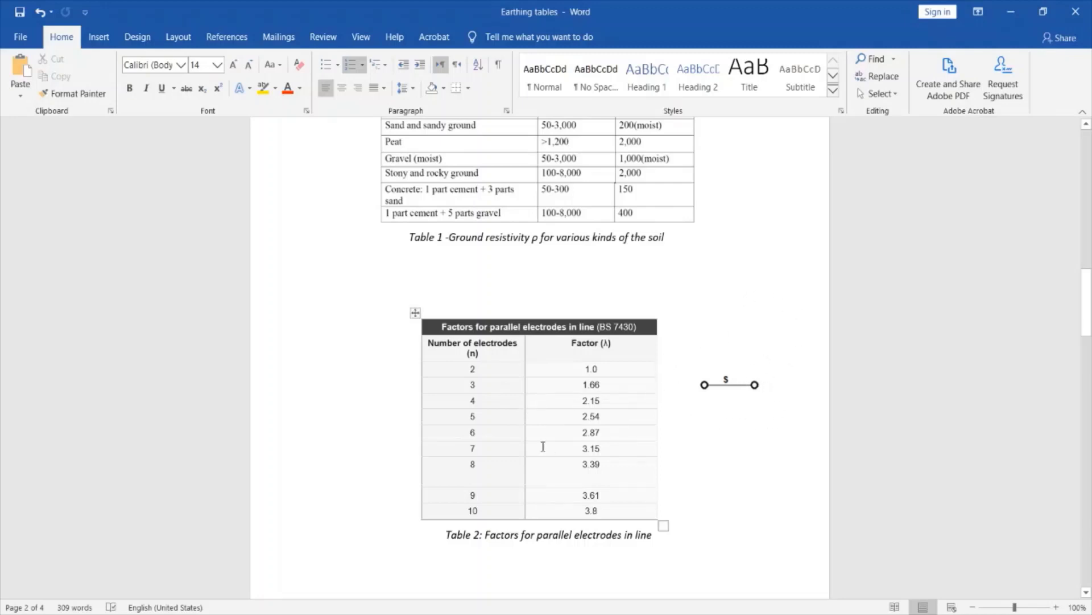
{"action": "scroll", "coordinate": [529, 441], "scroll_direction": "down", "scroll_amount": 10}
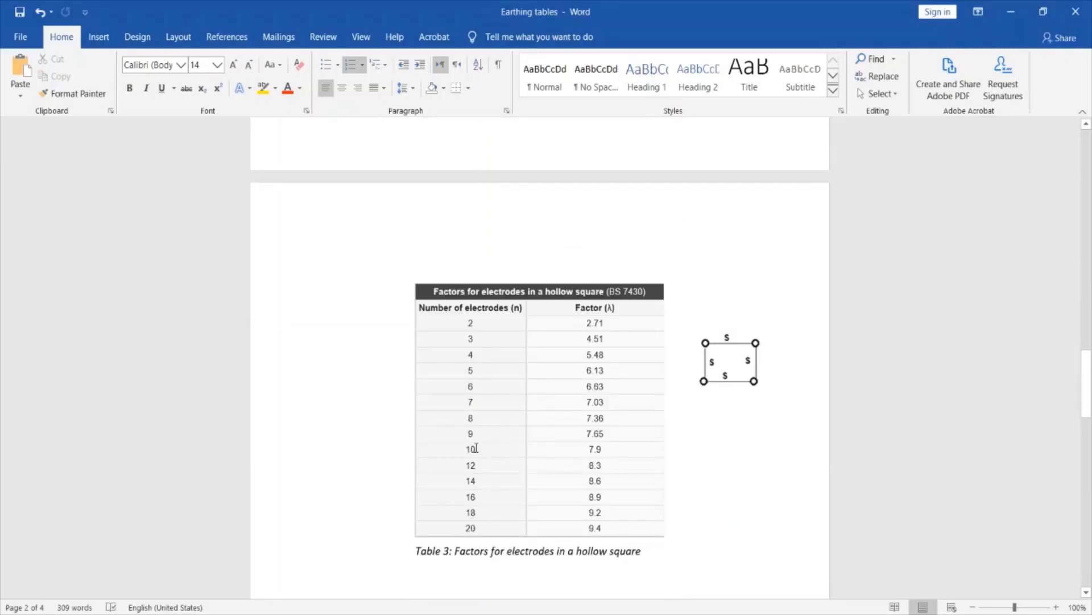
{"action": "scroll", "coordinate": [509, 394], "scroll_direction": "up", "scroll_amount": 10}
{"action": "scroll", "coordinate": [510, 395], "scroll_direction": "down", "scroll_amount": 7}
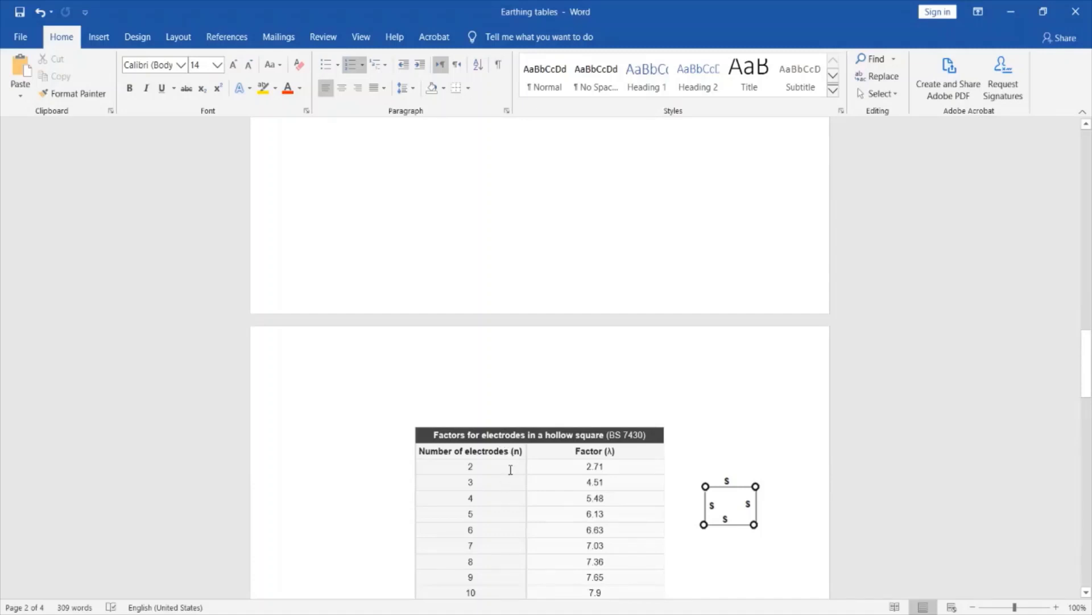
{"action": "scroll", "coordinate": [518, 465], "scroll_direction": "down", "scroll_amount": 4}
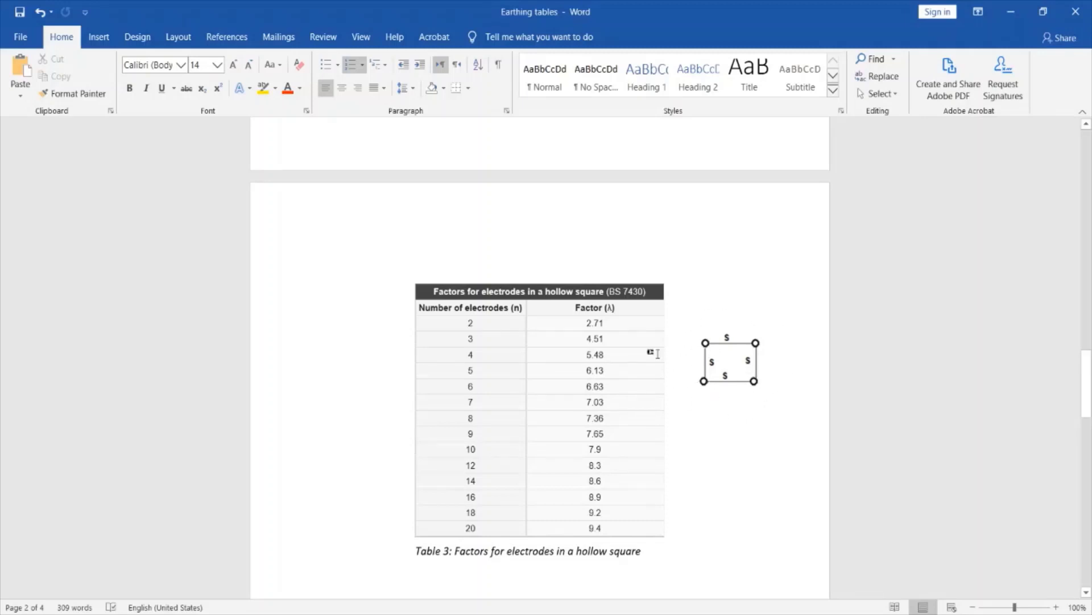
{"action": "scroll", "coordinate": [523, 336], "scroll_direction": "down", "scroll_amount": 12}
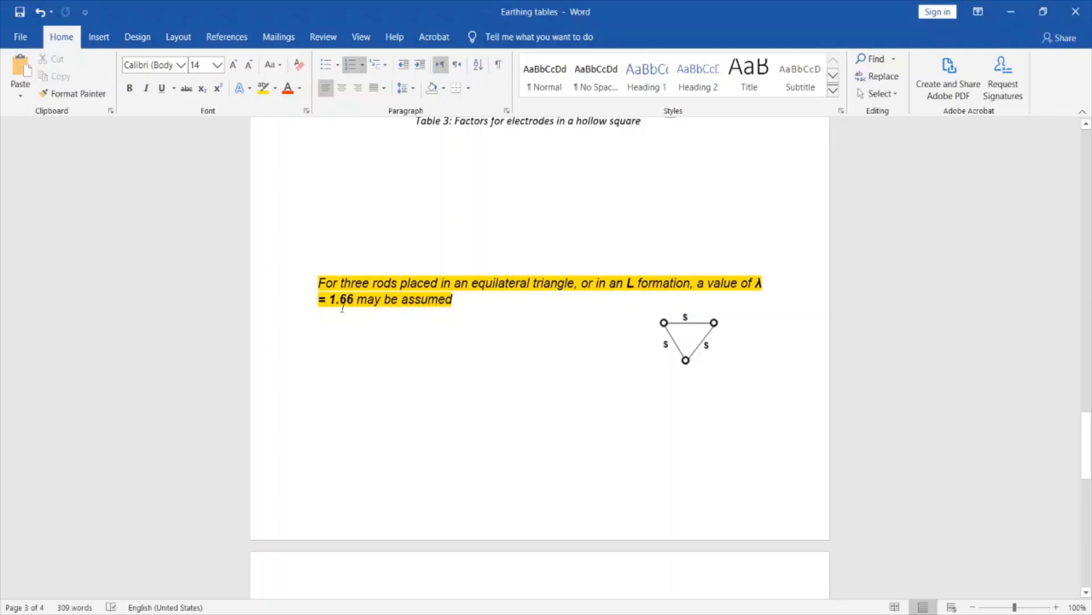
{"action": "scroll", "coordinate": [342, 308], "scroll_direction": "down", "scroll_amount": 8}
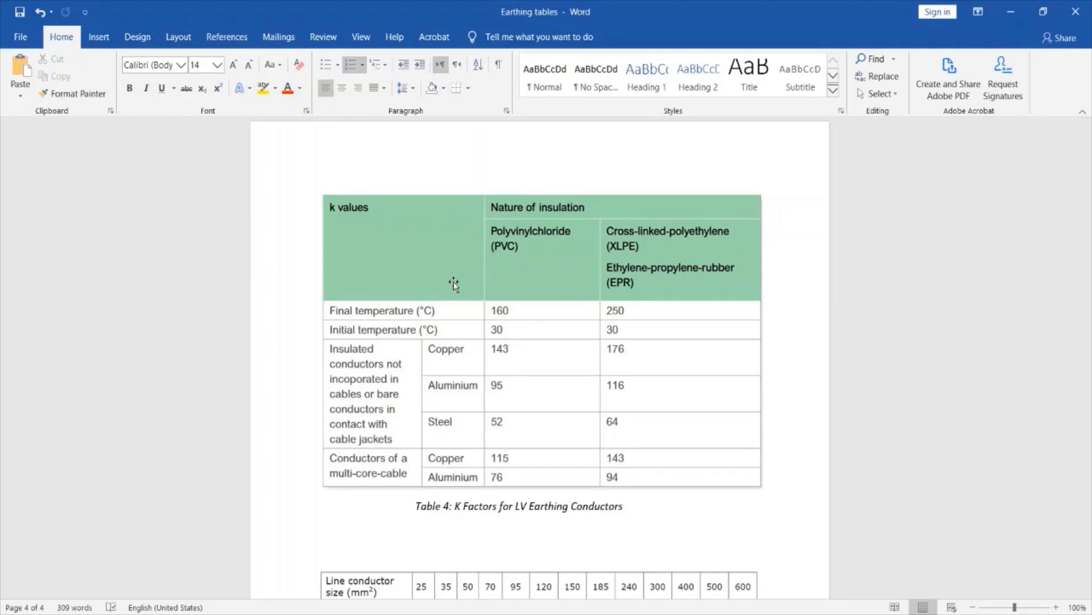
{"action": "scroll", "coordinate": [454, 284], "scroll_direction": "down", "scroll_amount": 5}
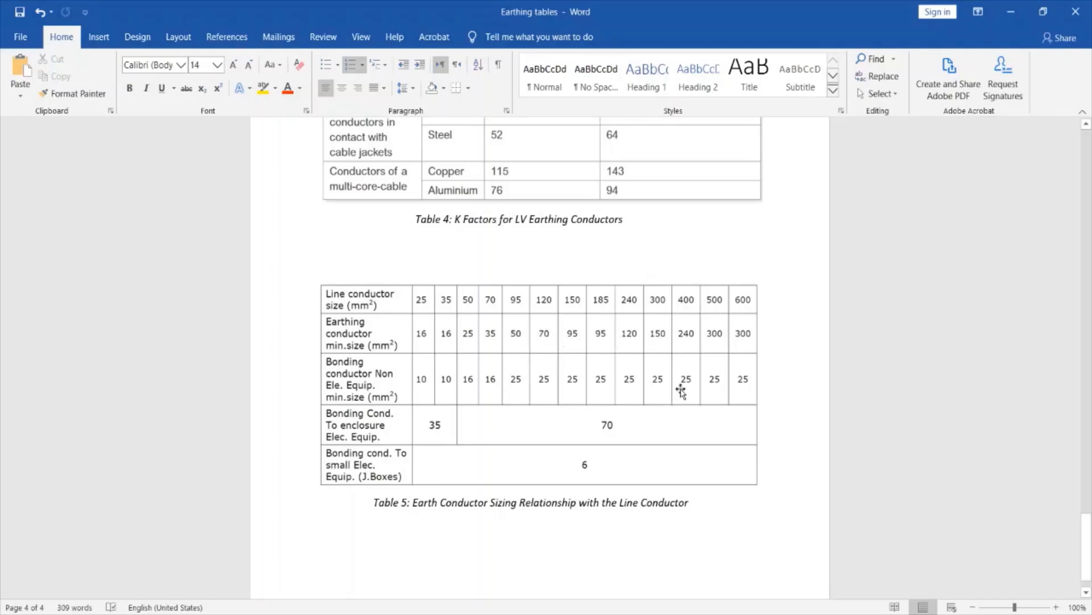
Switch to the Earthing Calculations workbook in Excel and check the soil thermal resistivity cell and its Table 1 reference in Step (1)
{"action": "key", "text": "alt+Tab"}
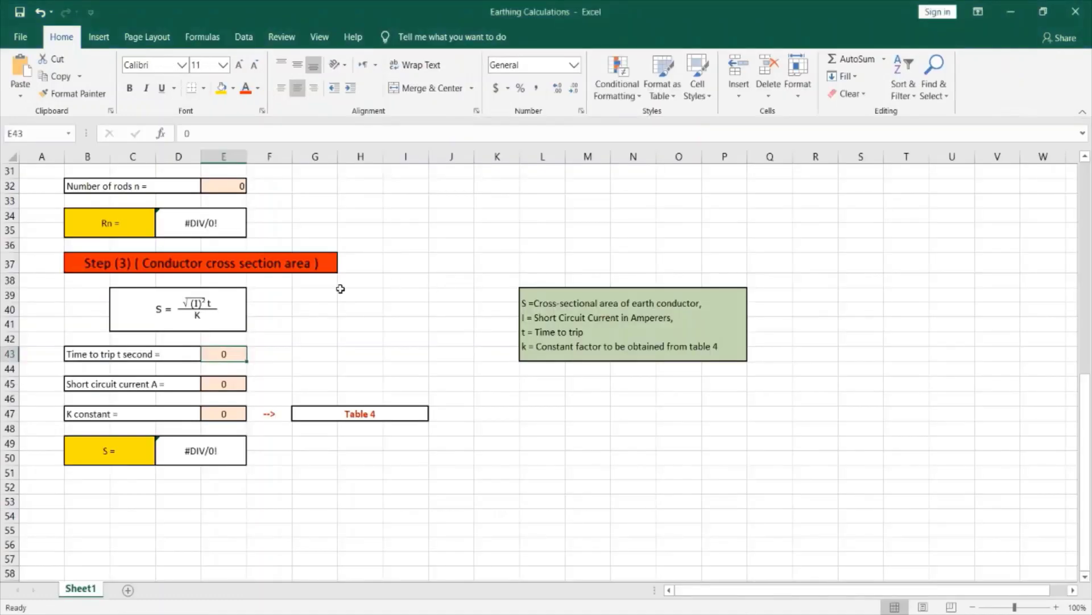
{"action": "scroll", "coordinate": [329, 309], "scroll_direction": "up", "scroll_amount": 10}
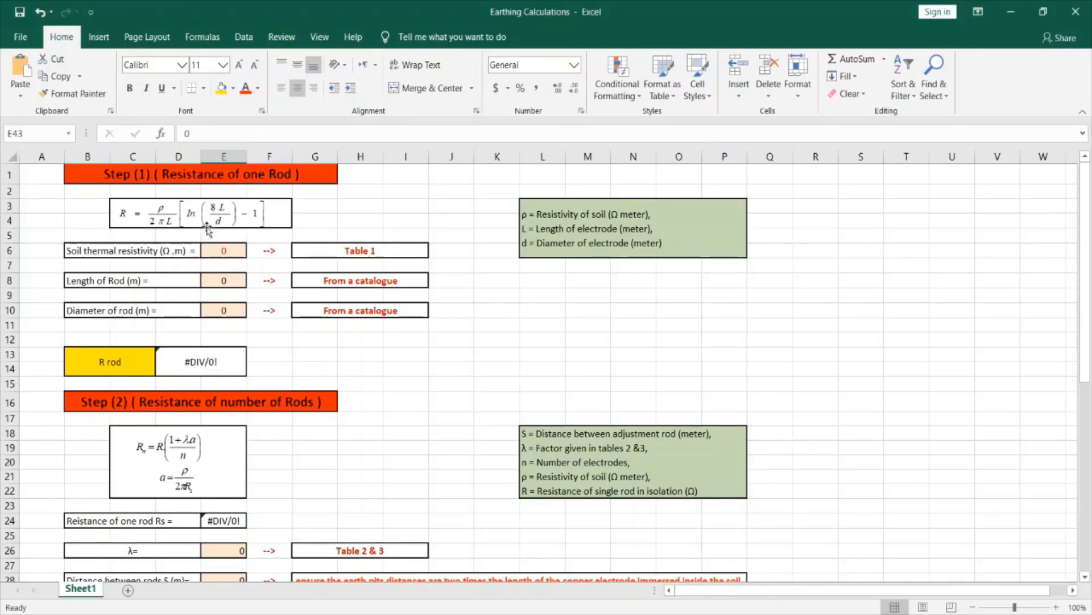
{"action": "left_click", "coordinate": [208, 250]}
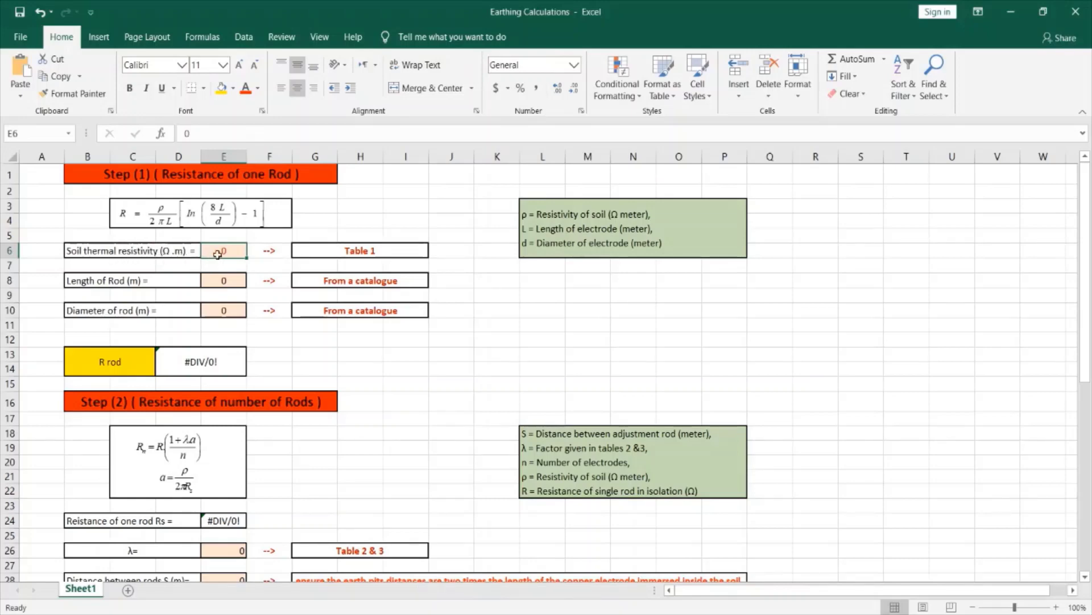
{"action": "left_click", "coordinate": [371, 251]}
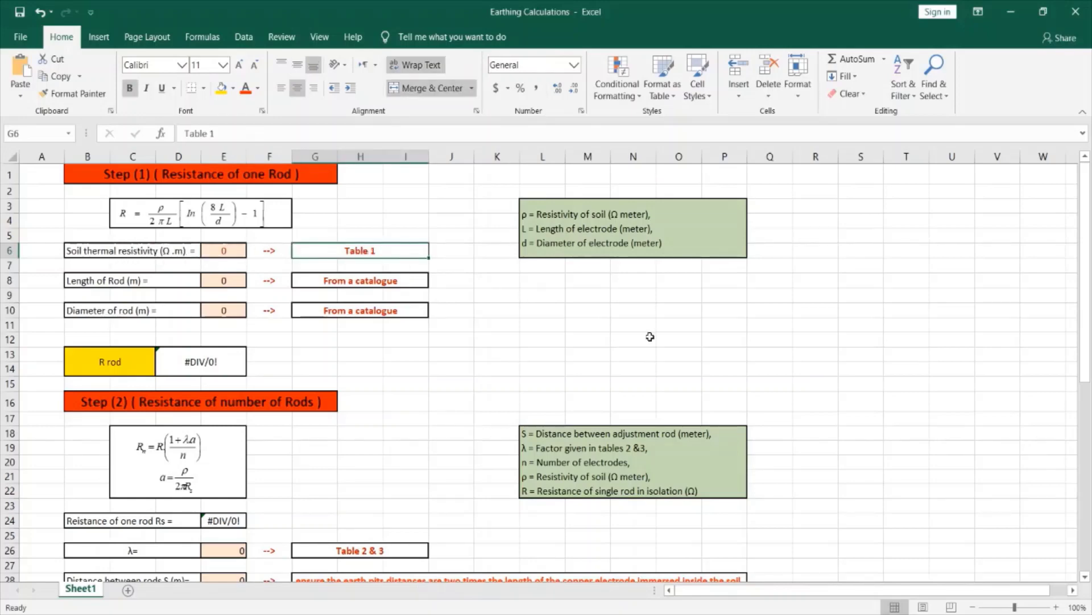
Consult Table 1 in the Earthing tables Word document for ground resistivity by soil type, and return to the Excel workbook
{"action": "key", "text": "alt+Tab"}
{"action": "scroll", "coordinate": [692, 391], "scroll_direction": "up", "scroll_amount": 10}
{"action": "scroll", "coordinate": [677, 376], "scroll_direction": "up", "scroll_amount": 15}
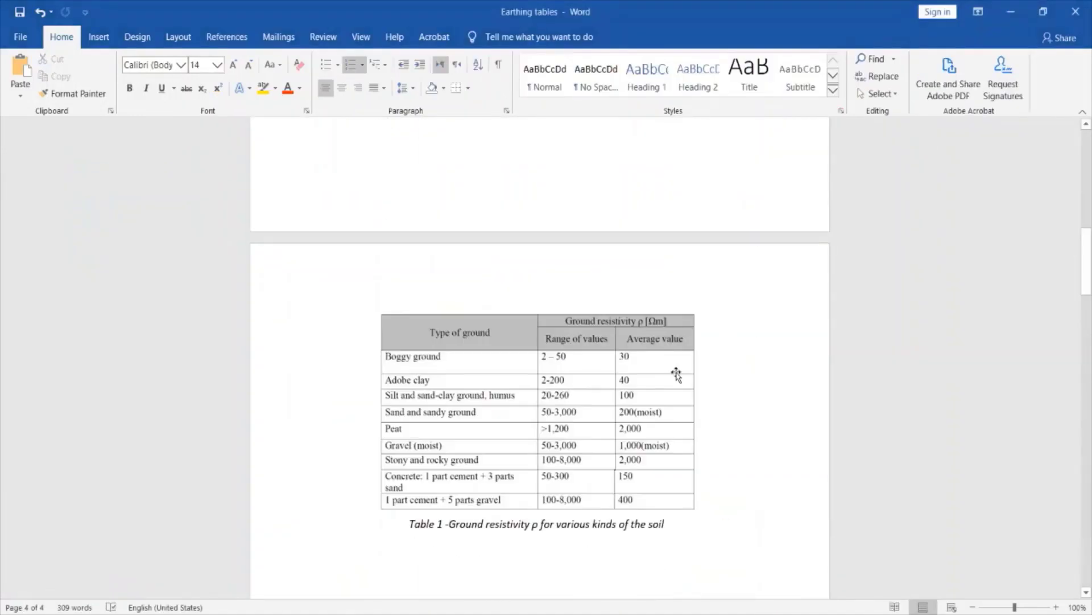
{"action": "scroll", "coordinate": [495, 325], "scroll_direction": "down", "scroll_amount": 3}
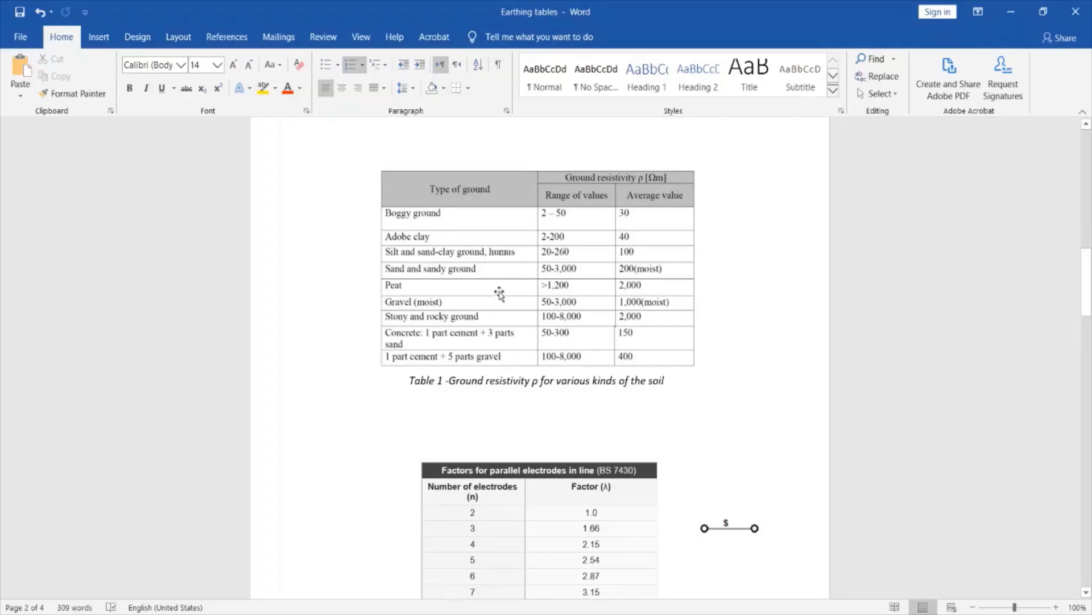
{"action": "scroll", "coordinate": [497, 290], "scroll_direction": "up", "scroll_amount": 5}
{"action": "scroll", "coordinate": [483, 303], "scroll_direction": "down", "scroll_amount": 5}
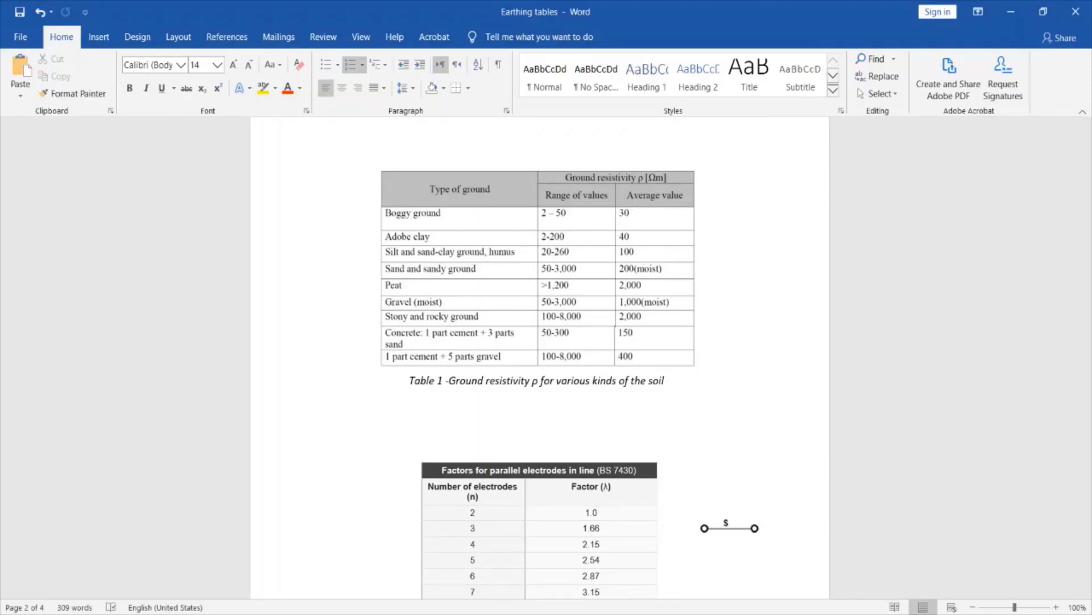
{"action": "key", "text": "alt+Tab"}
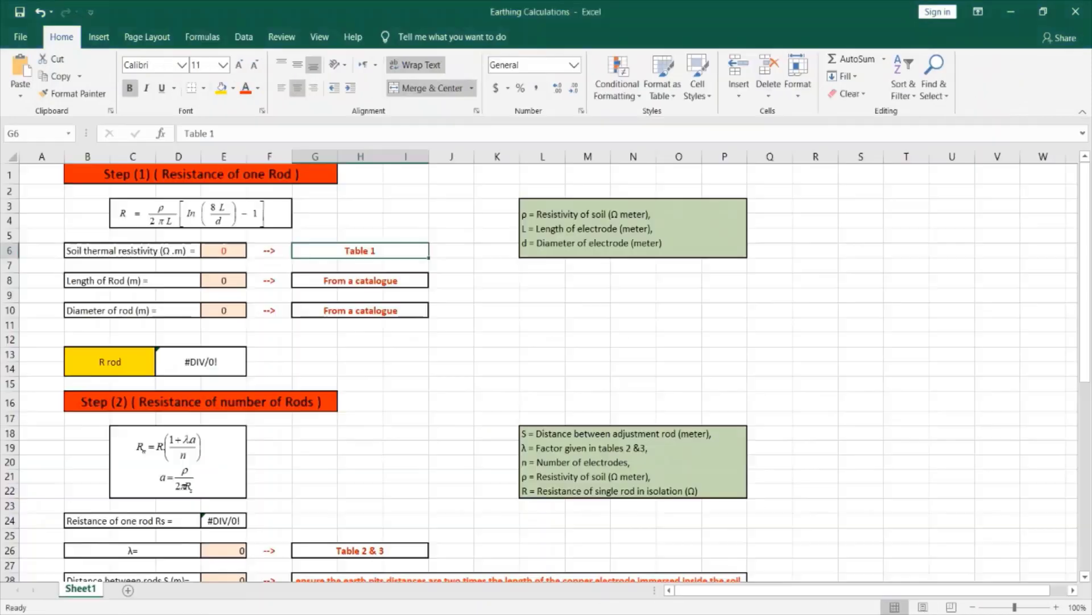
Set the soil thermal resistivity in Step (1) to 100 Ω.m
{"action": "left_click", "coordinate": [236, 253]}
{"action": "type", "text": "100"}
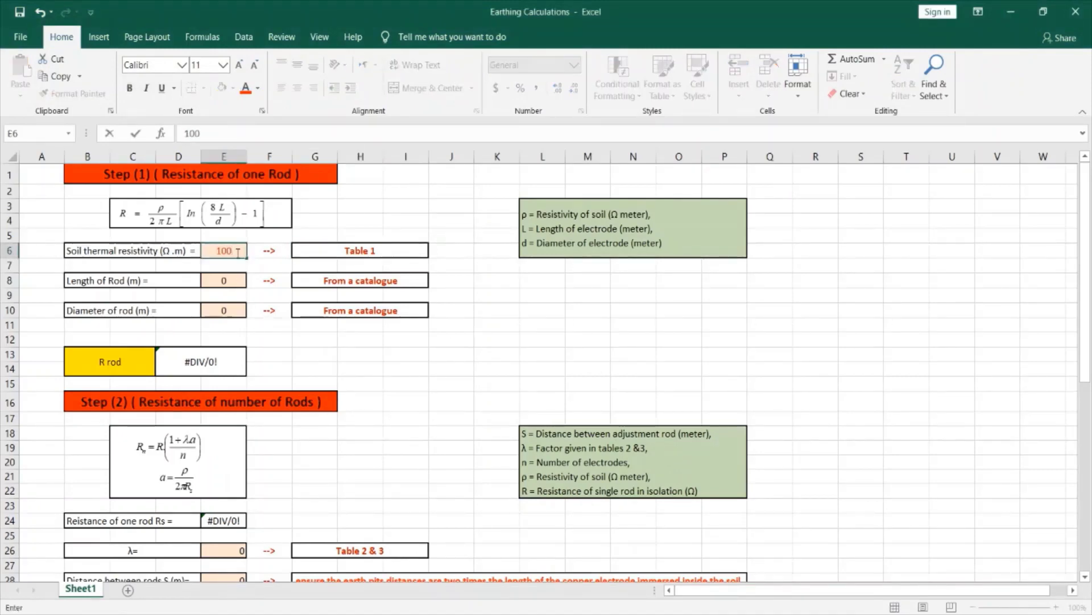
{"action": "key", "text": "Return"}
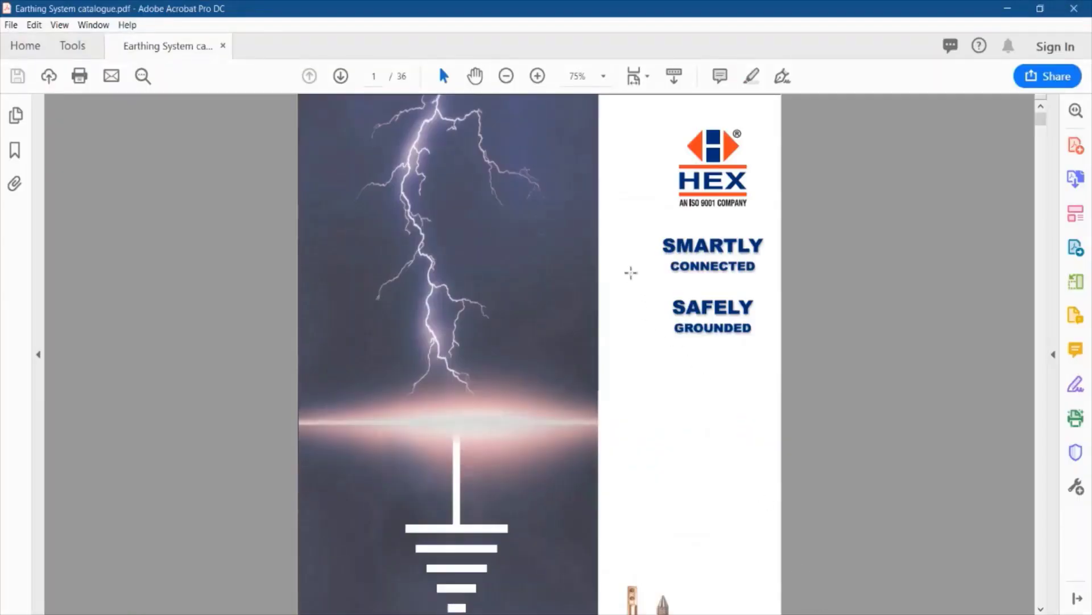
Consult the copper bonded grounding rod table in the Earthing System catalogue PDF in Acrobat for available rod lengths and shank diameters
{"action": "scroll", "coordinate": [623, 233], "scroll_direction": "down", "scroll_amount": 10}
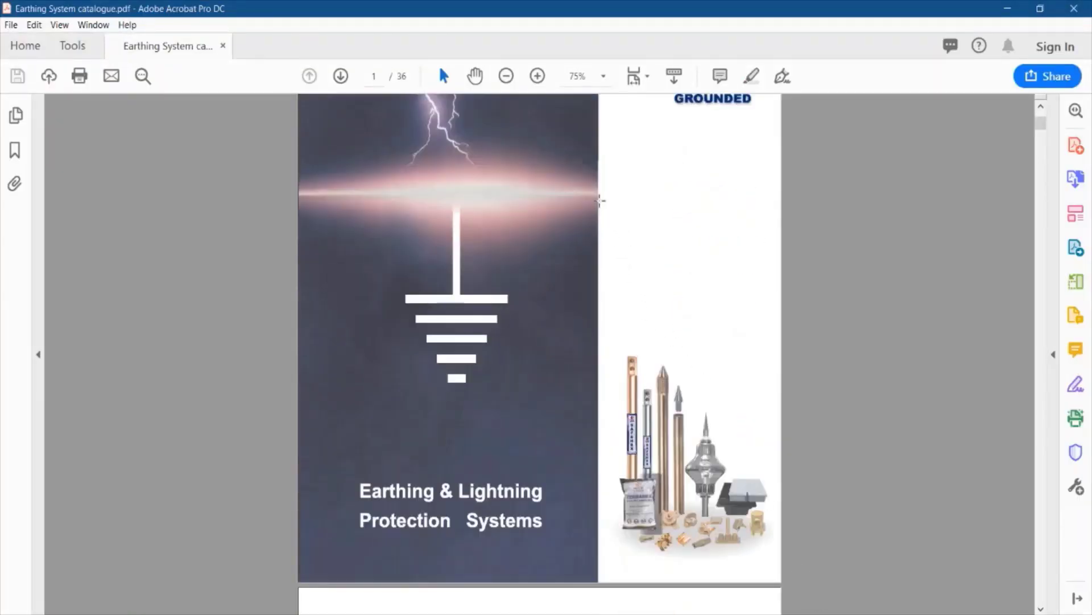
{"action": "scroll", "coordinate": [599, 202], "scroll_direction": "down", "scroll_amount": 12}
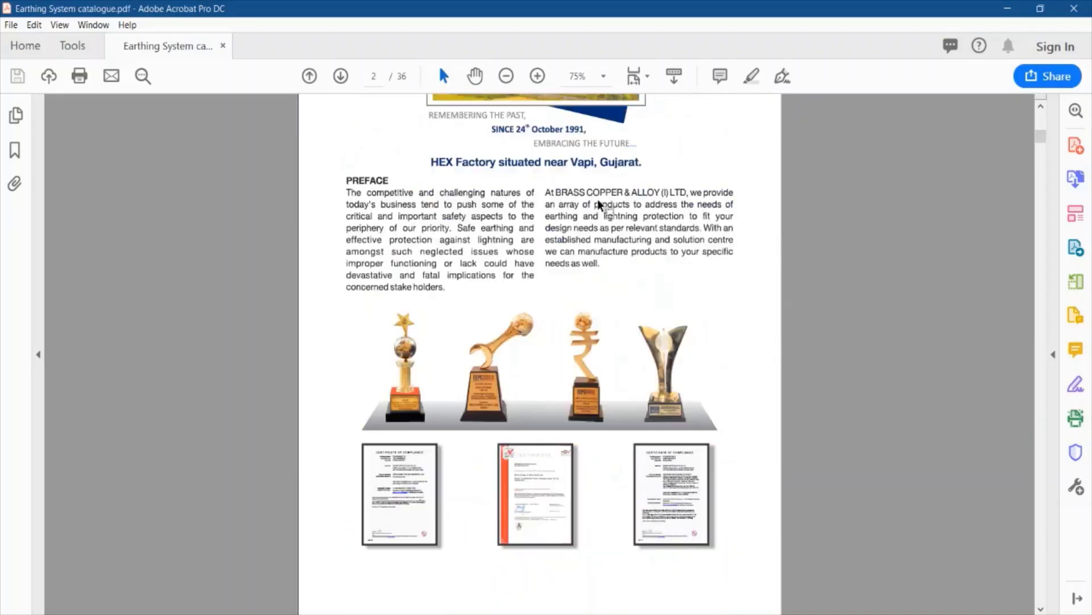
{"action": "scroll", "coordinate": [600, 205], "scroll_direction": "down", "scroll_amount": 15}
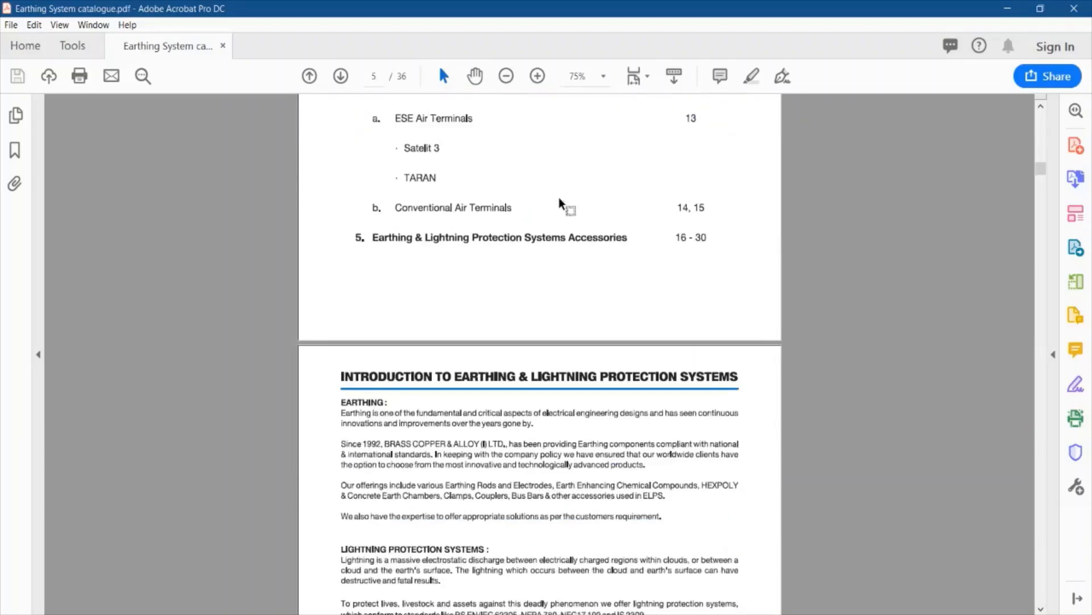
{"action": "scroll", "coordinate": [560, 203], "scroll_direction": "down", "scroll_amount": 15}
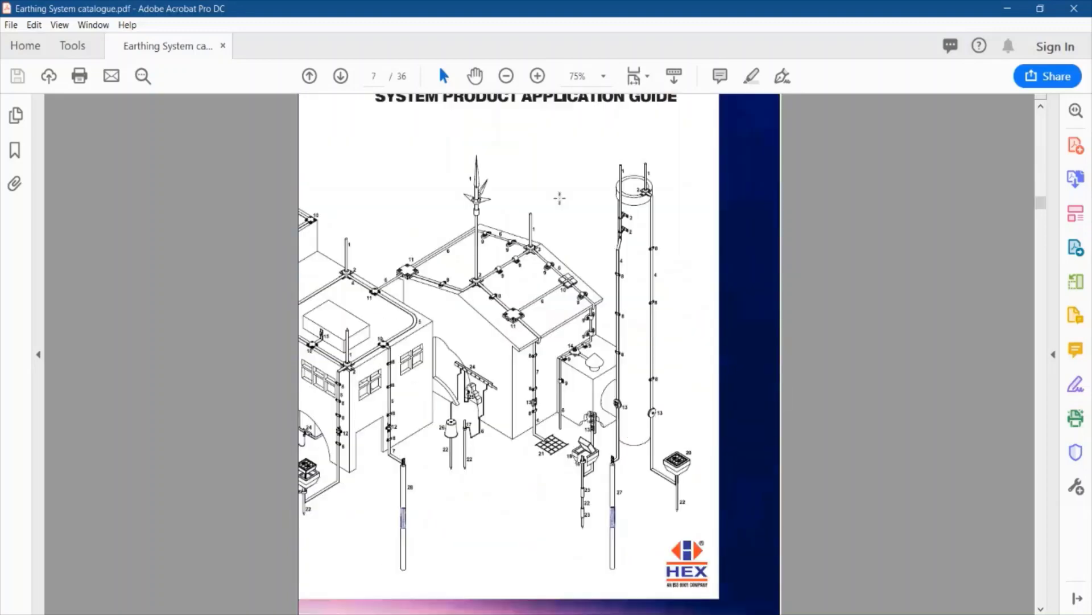
{"action": "scroll", "coordinate": [559, 198], "scroll_direction": "down", "scroll_amount": 2}
{"action": "scroll", "coordinate": [598, 369], "scroll_direction": "down", "scroll_amount": 2}
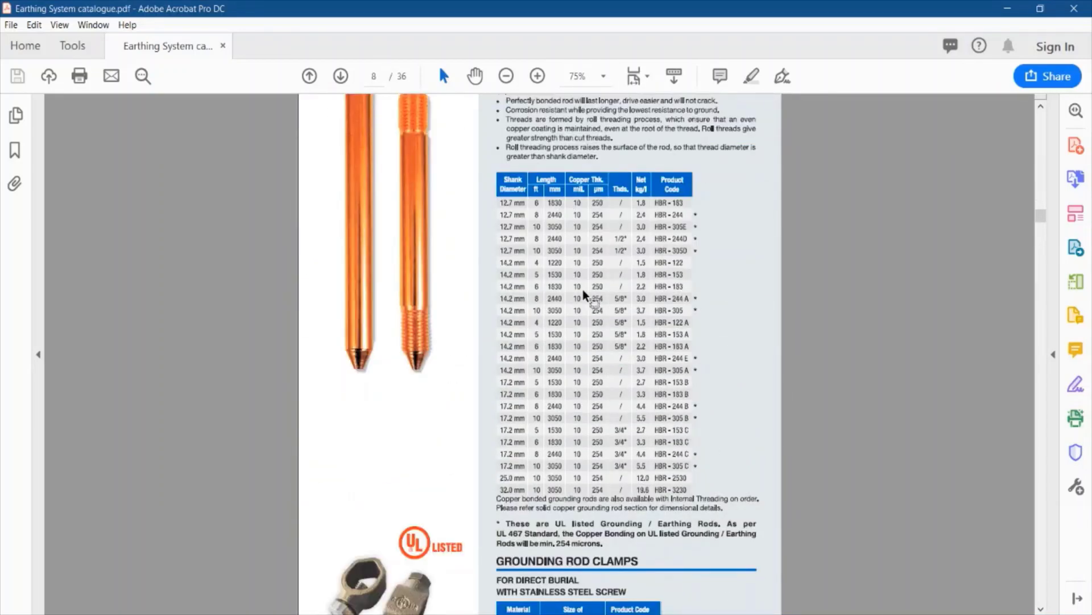
{"action": "scroll", "coordinate": [589, 292], "scroll_direction": "up", "scroll_amount": 1}
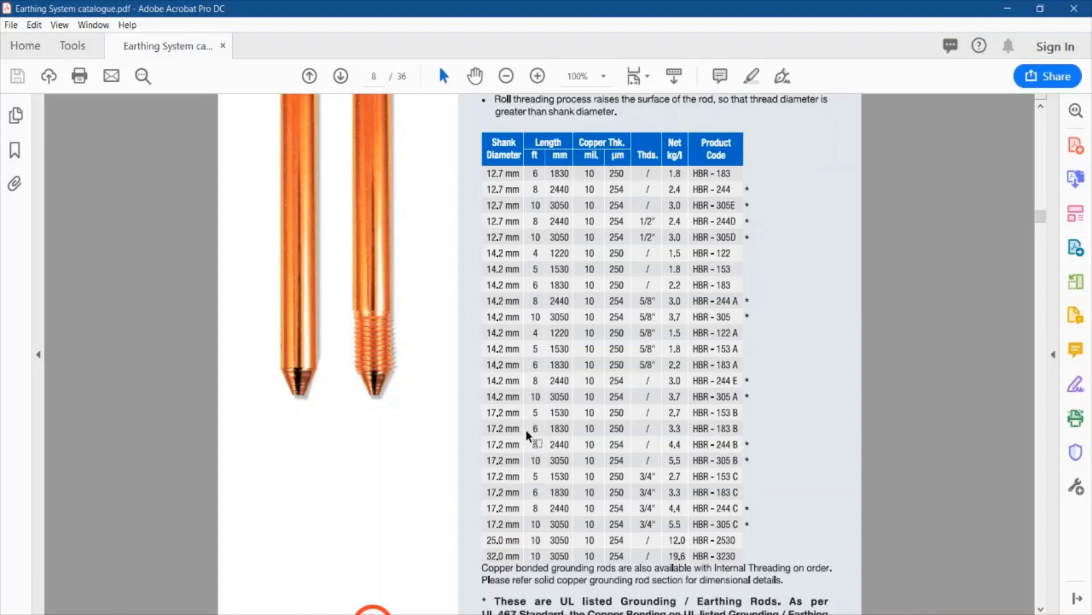
{"action": "scroll", "coordinate": [532, 463], "scroll_direction": "down", "scroll_amount": 3}
{"action": "scroll", "coordinate": [569, 452], "scroll_direction": "up", "scroll_amount": 3, "text": "ctrl"}
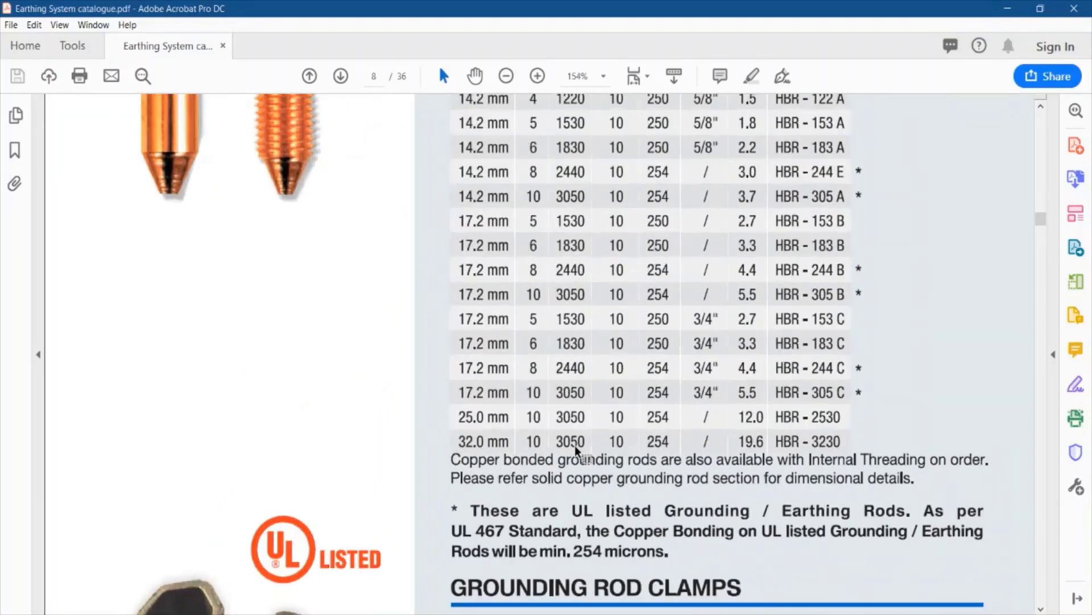
{"action": "scroll", "coordinate": [577, 449], "scroll_direction": "down", "scroll_amount": 1, "text": "ctrl"}
{"action": "scroll", "coordinate": [574, 450], "scroll_direction": "up", "scroll_amount": 4}
{"action": "scroll", "coordinate": [574, 450], "scroll_direction": "down", "scroll_amount": 3}
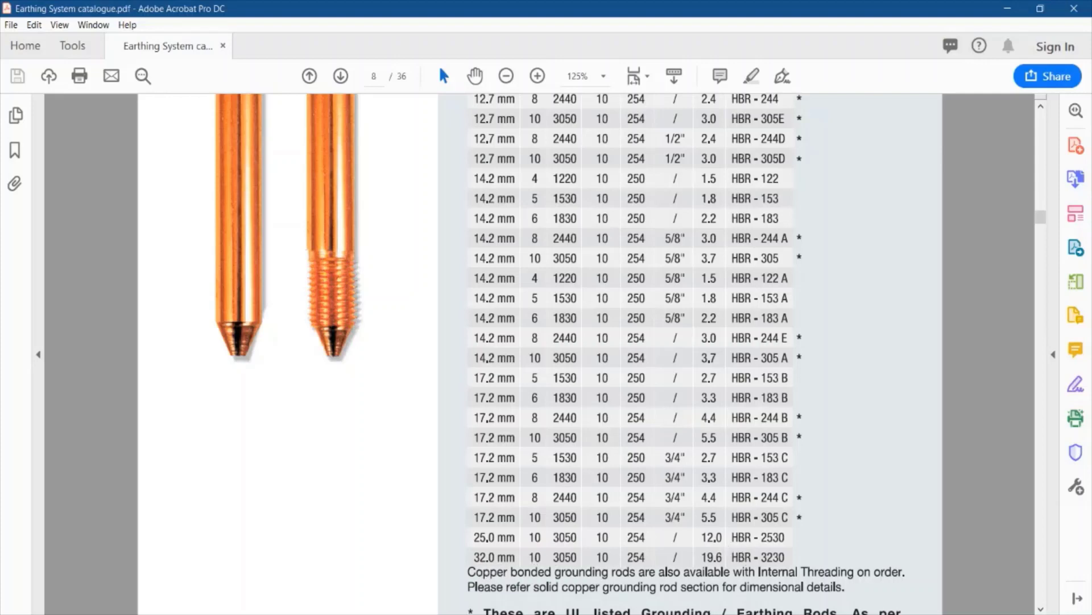
Switch back to the Earthing Calculations workbook in Excel and set the rod length to 3 m and the rod diameter to 0.032 m
{"action": "key", "text": "alt+Tab"}
{"action": "left_click", "coordinate": [233, 280]}
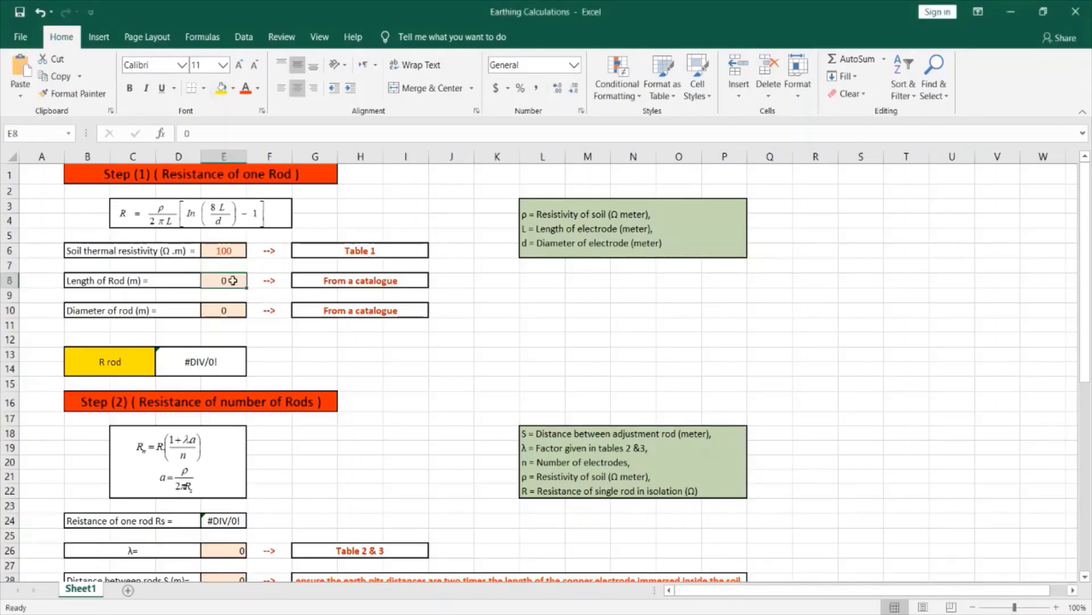
{"action": "type", "text": "3"}
{"action": "key", "text": "Return"}
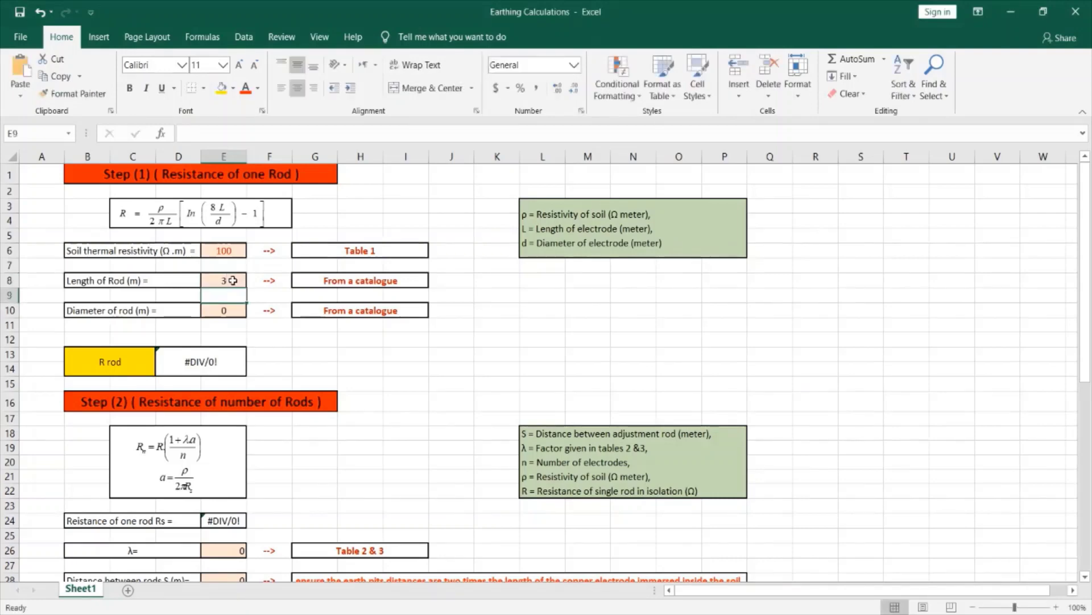
{"action": "left_click", "coordinate": [227, 310]}
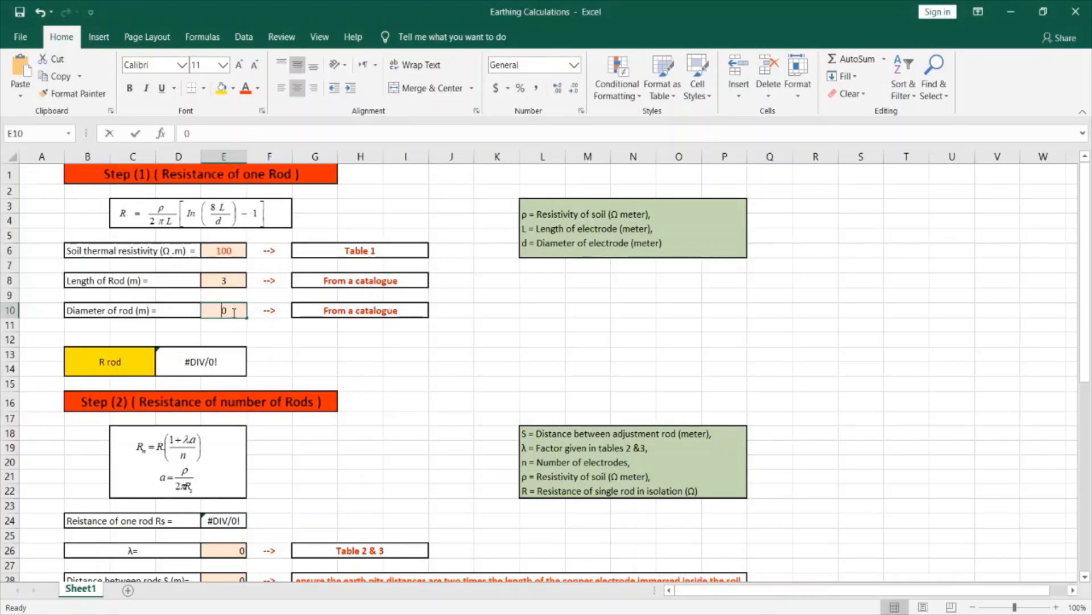
{"action": "type", "text": "0.032"}
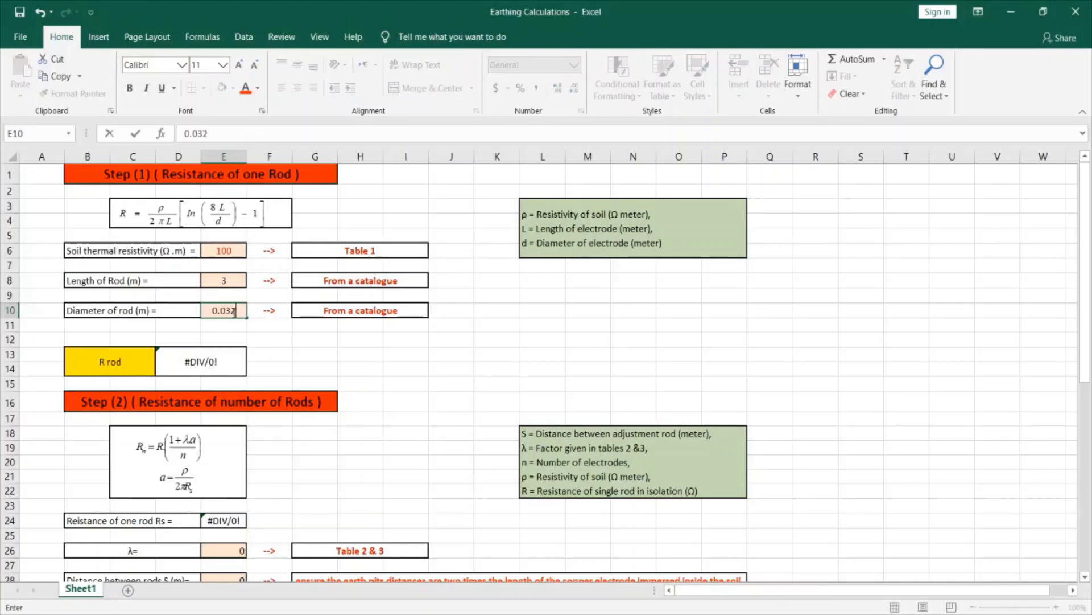
{"action": "key", "text": "Return"}
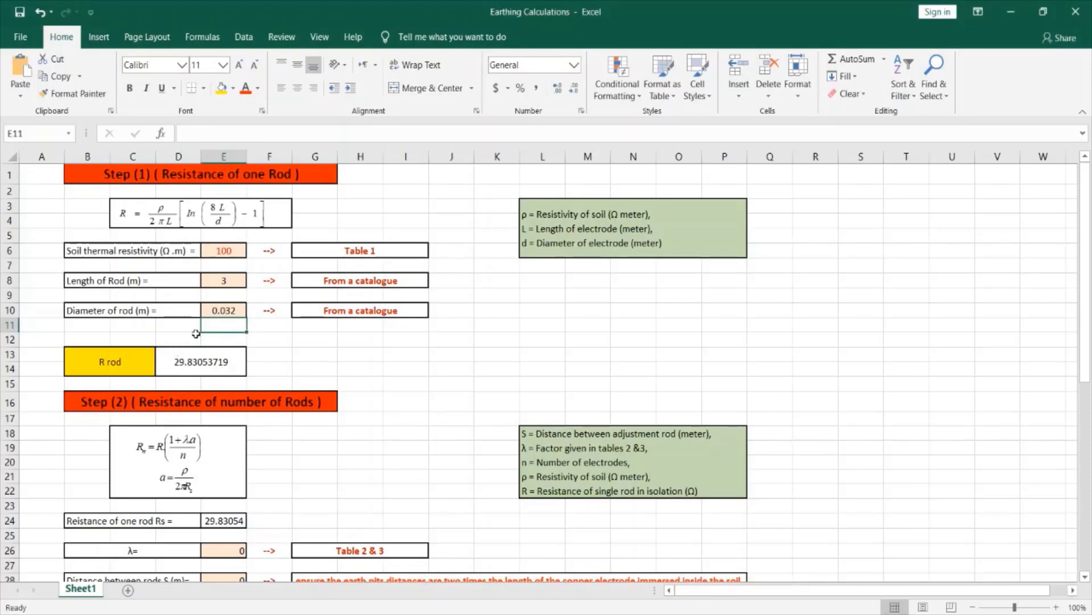
Consult Tables 2 and 3 in the Earthing tables Word document for the Step (2) factor λ, marking the 12-electrode row of the hollow square table
{"action": "scroll", "coordinate": [197, 330], "scroll_direction": "down", "scroll_amount": 4}
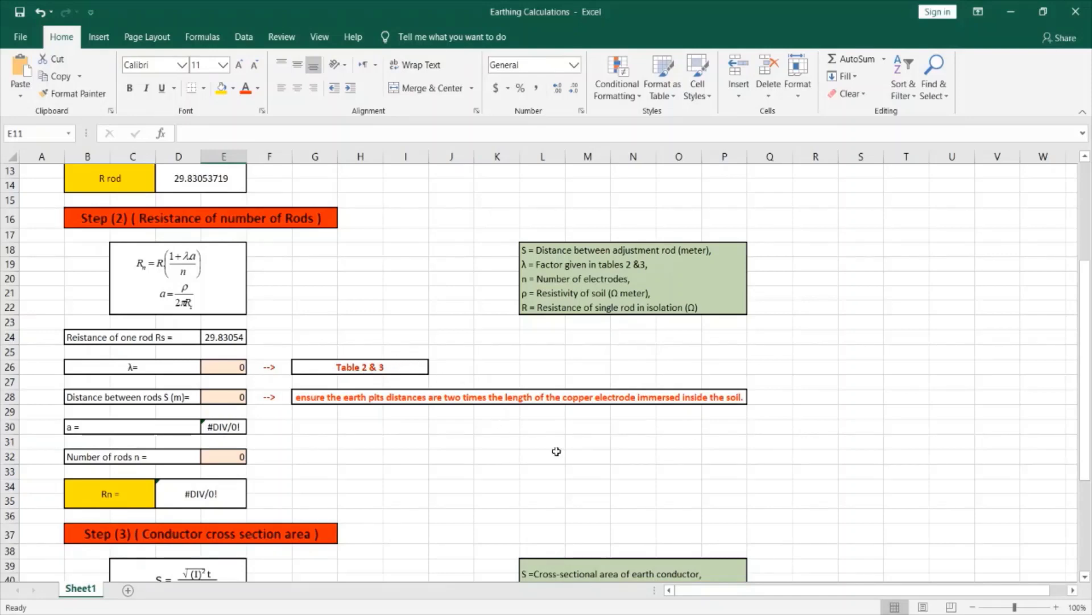
{"action": "key", "text": "alt+Tab"}
{"action": "scroll", "coordinate": [621, 292], "scroll_direction": "down", "scroll_amount": 5}
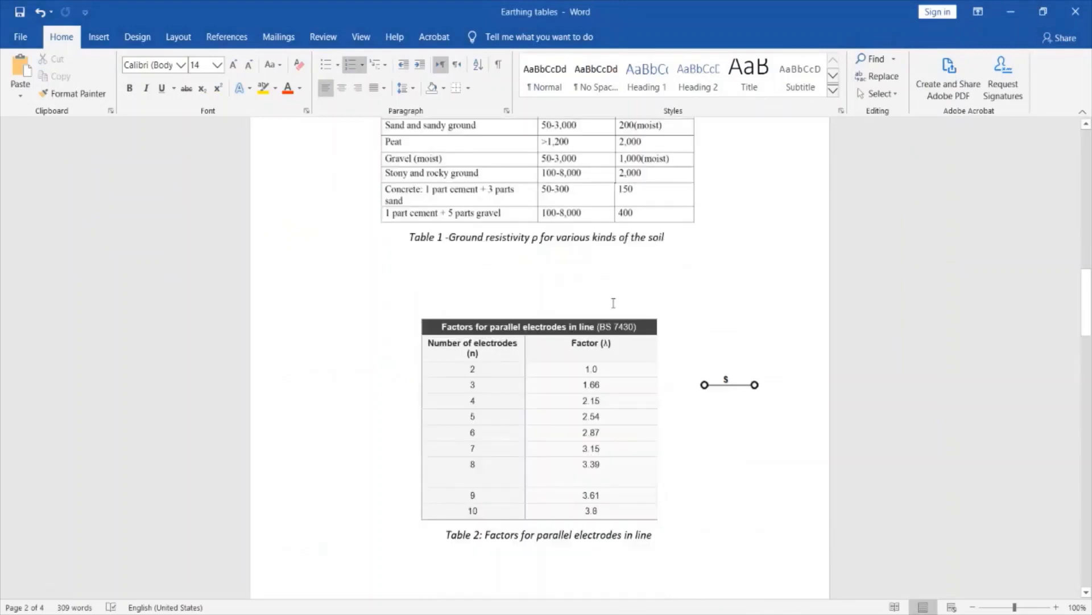
{"action": "scroll", "coordinate": [623, 283], "scroll_direction": "up", "scroll_amount": 4}
{"action": "scroll", "coordinate": [628, 282], "scroll_direction": "down", "scroll_amount": 4}
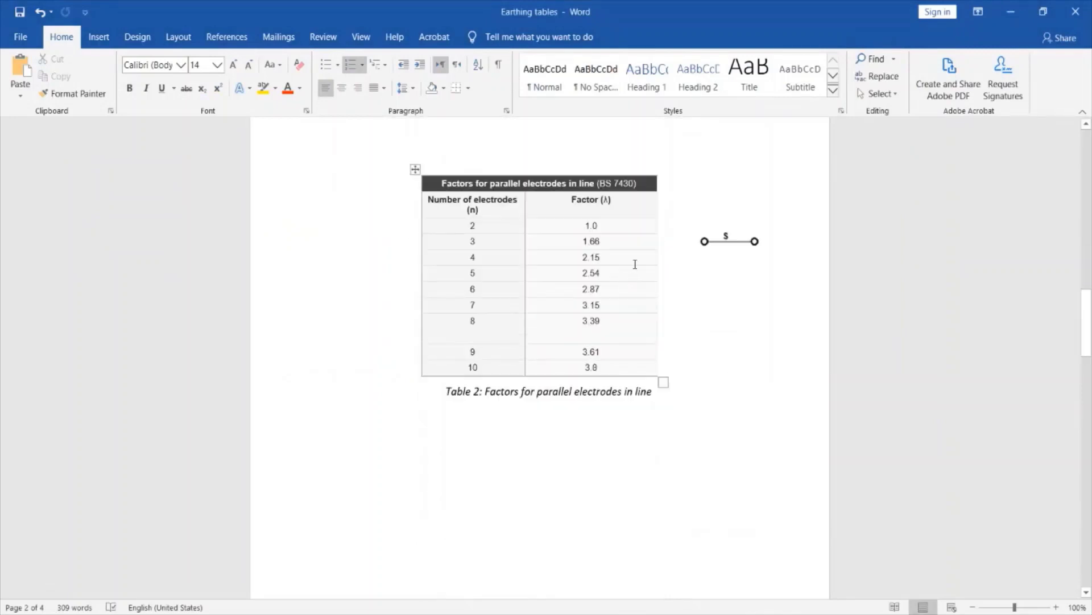
{"action": "scroll", "coordinate": [596, 269], "scroll_direction": "down", "scroll_amount": 8}
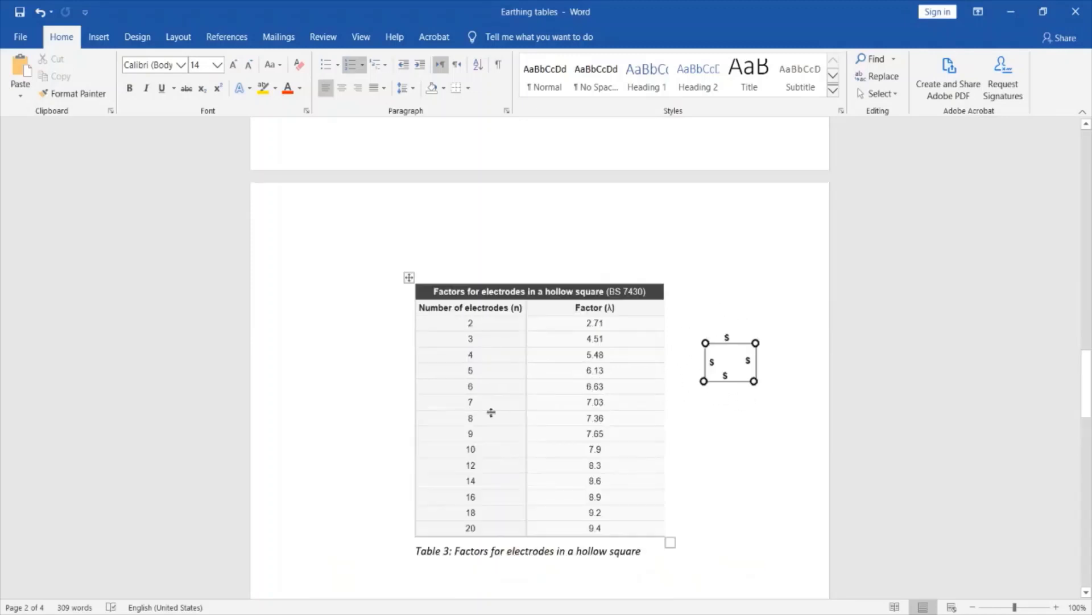
{"action": "double_click", "coordinate": [476, 466]}
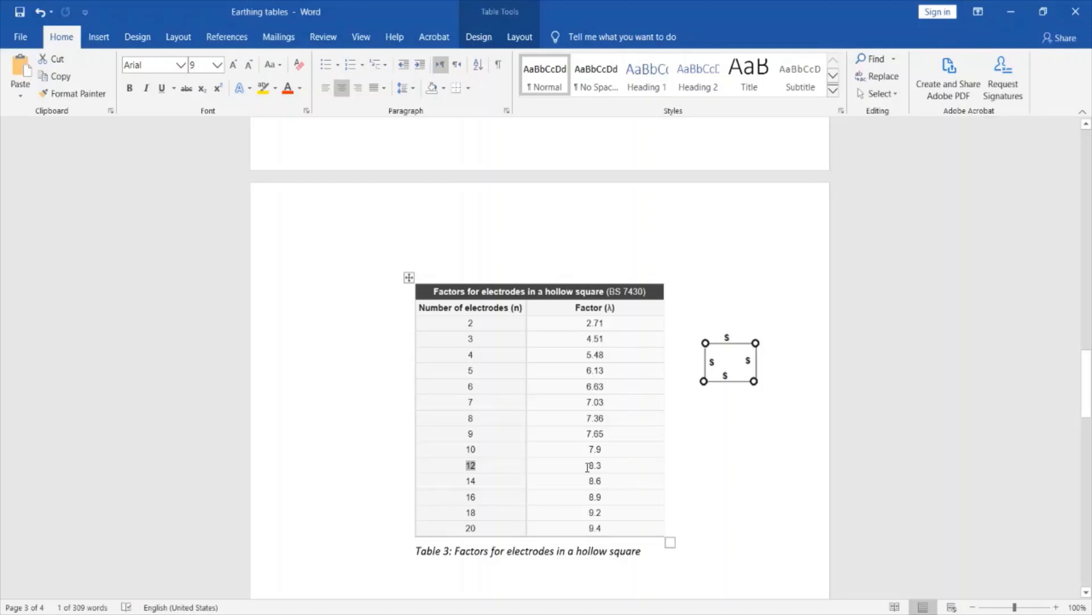
Return to the Excel workbook and try Step (2) with λ 8.3, a distance between rods of 10 m and 12 rods
{"action": "key", "text": "alt+Tab"}
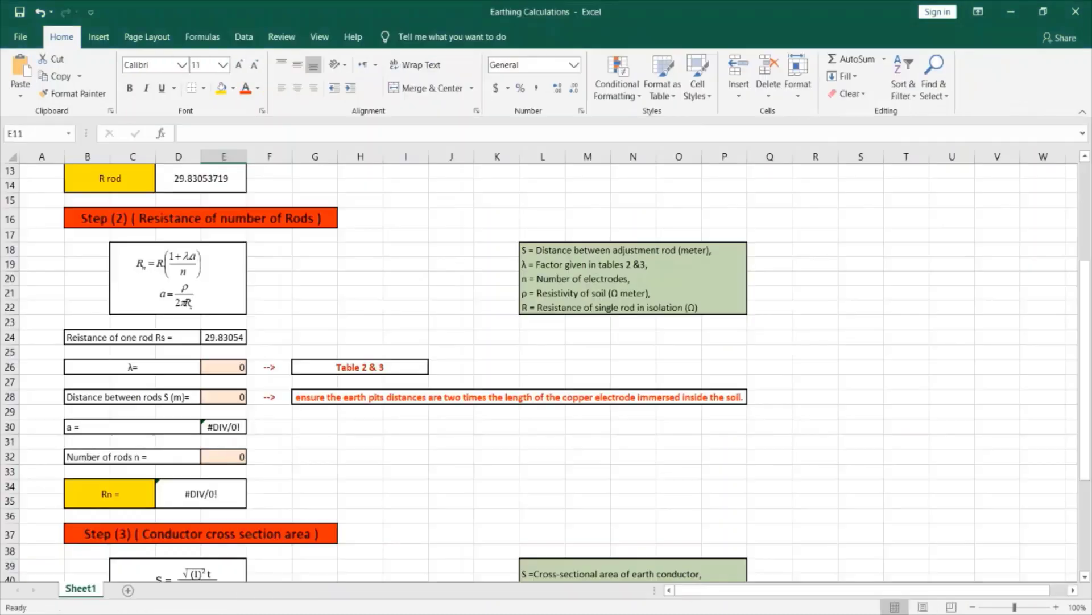
{"action": "left_click", "coordinate": [234, 369]}
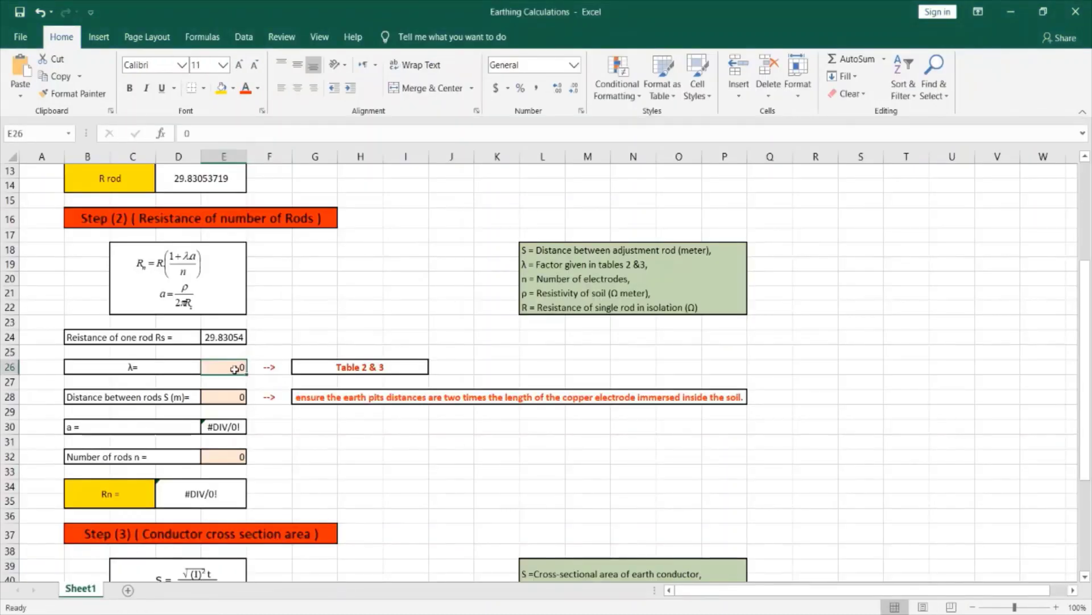
{"action": "type", "text": "8.3"}
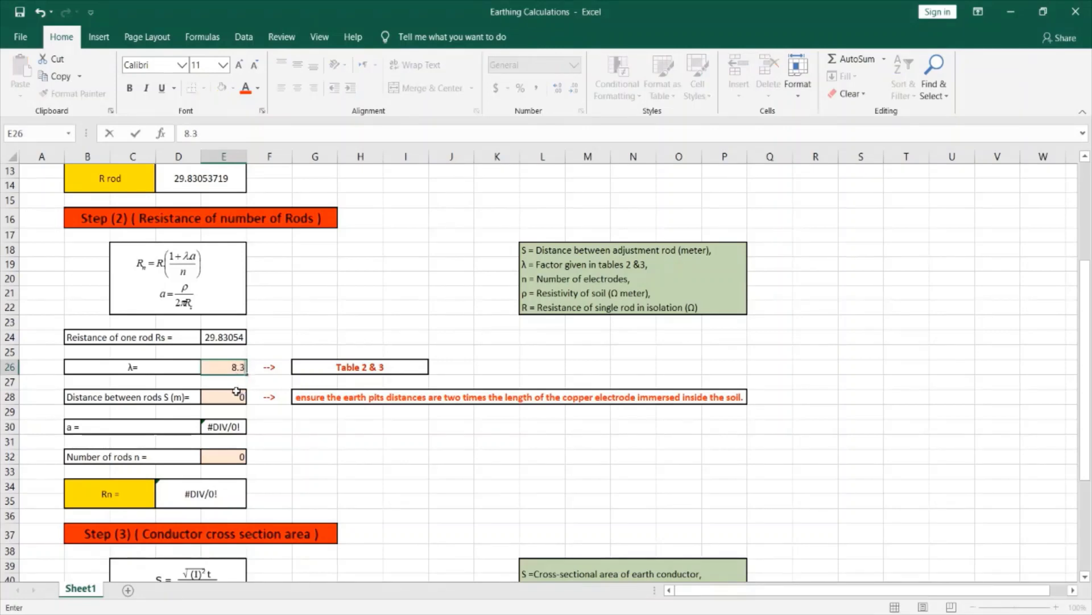
{"action": "left_click", "coordinate": [215, 399]}
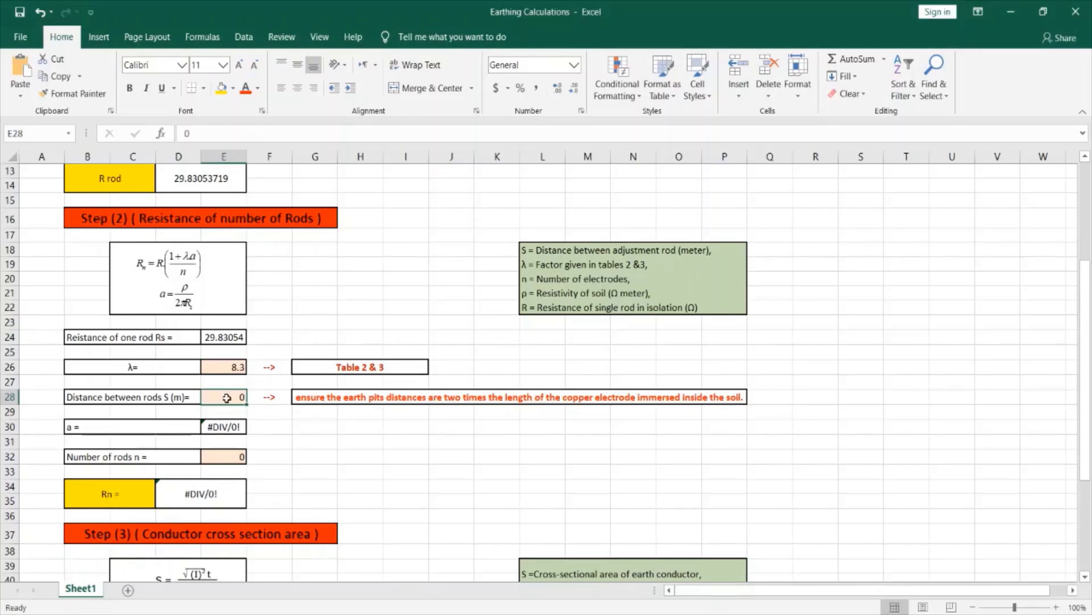
{"action": "type", "text": "1"}
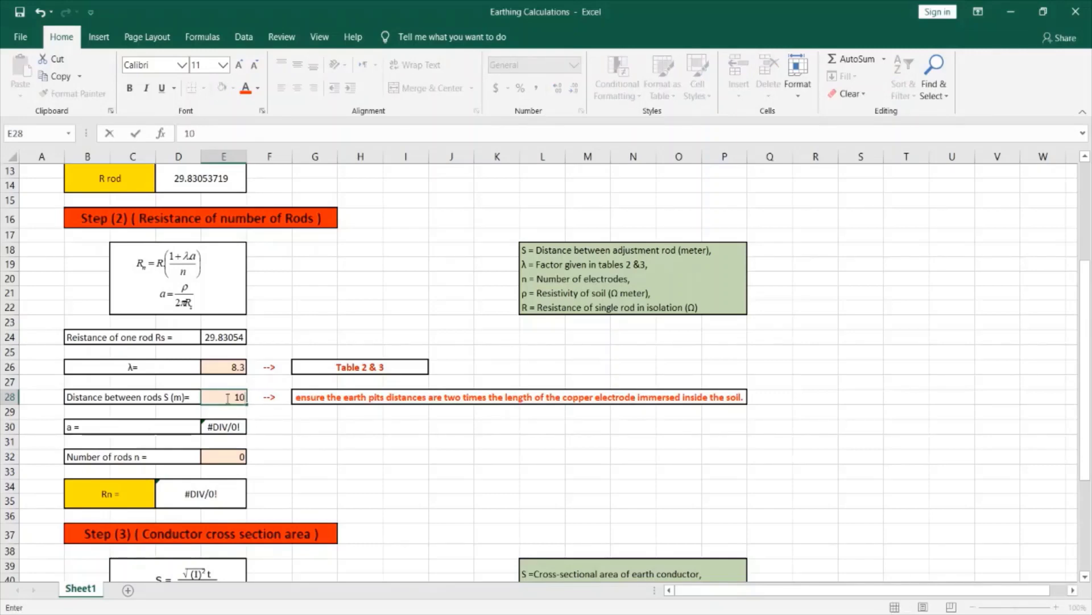
{"action": "key", "text": "Return"}
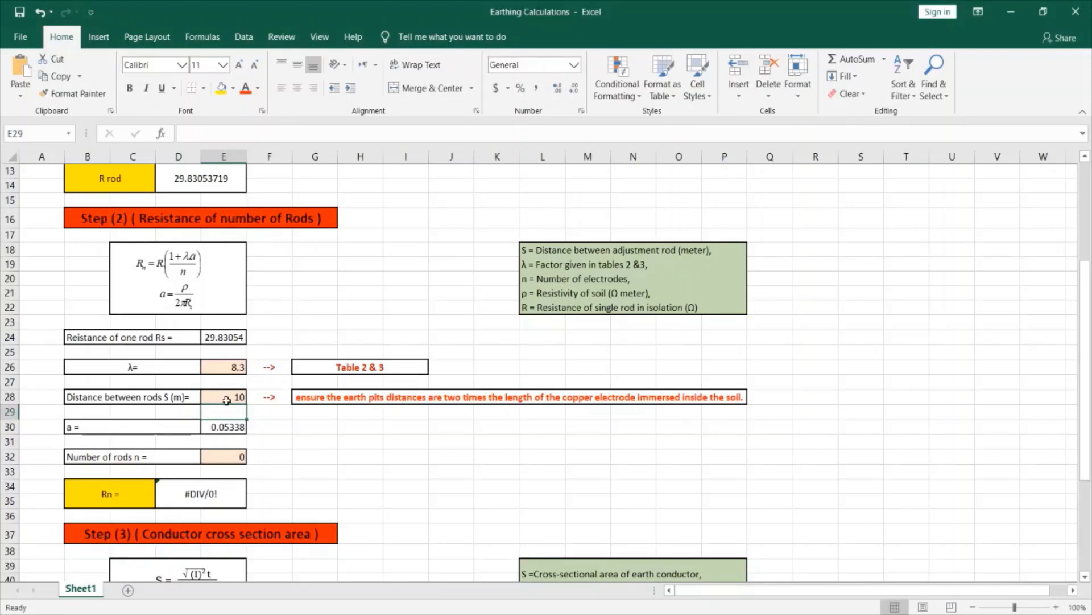
{"action": "left_click", "coordinate": [224, 457]}
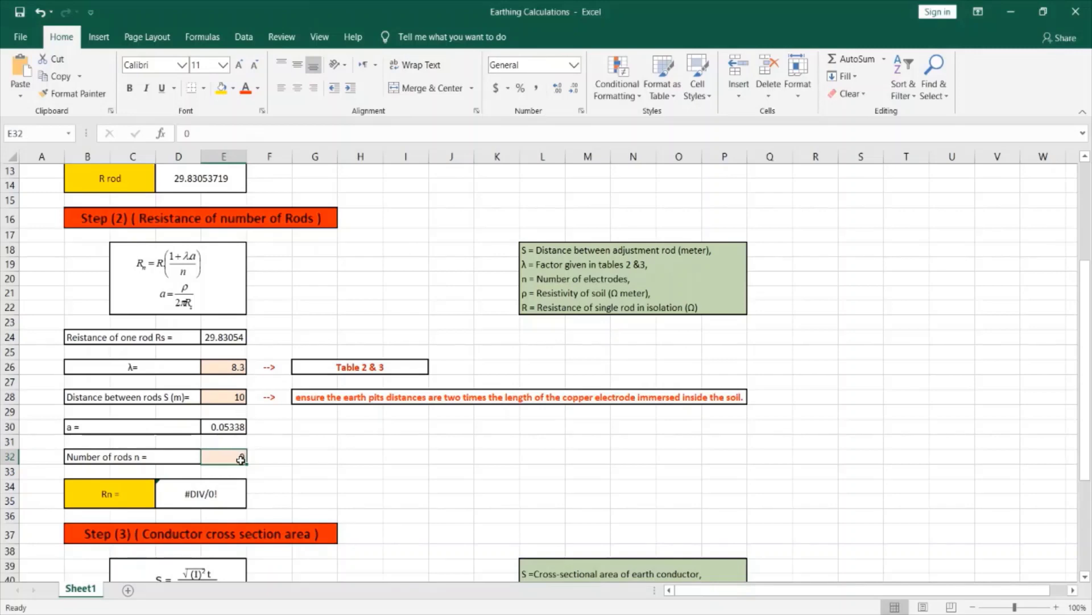
{"action": "type", "text": "12"}
{"action": "key", "text": "Return"}
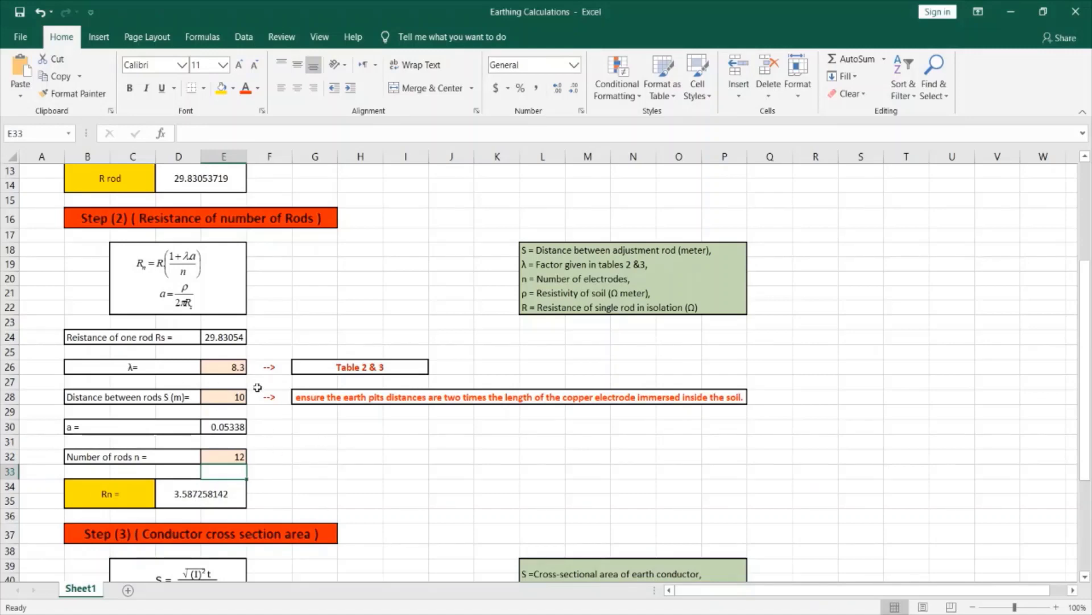
Recheck Table 3 in the Word document, and set λ to 9.4 and the number of rods to 20 in the Excel workbook
{"action": "key", "text": "alt+Tab"}
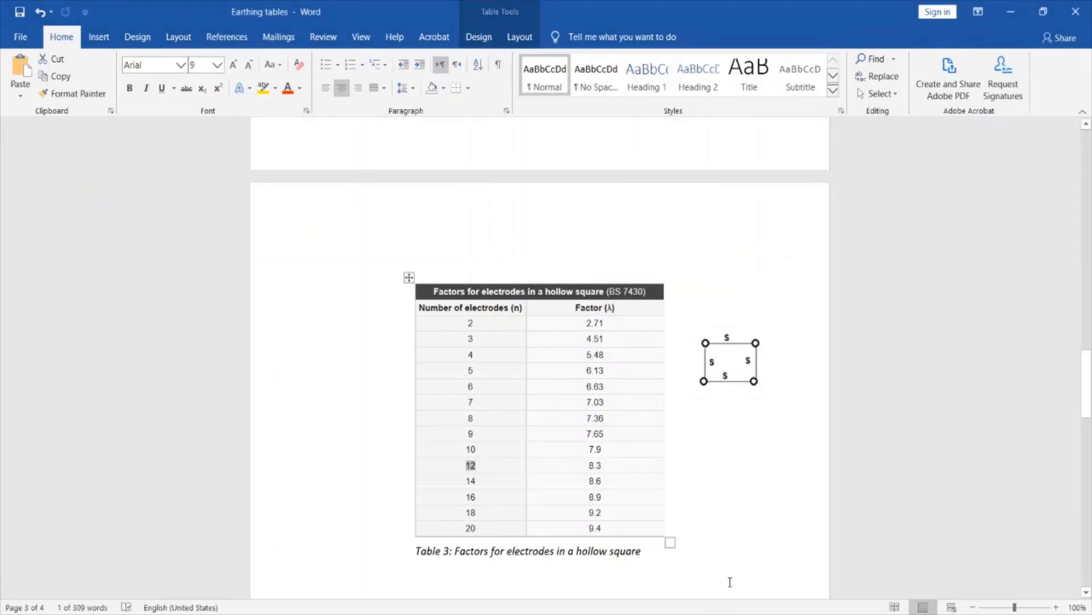
{"action": "key", "text": "alt+Tab"}
{"action": "left_click", "coordinate": [221, 367]}
{"action": "type", "text": "9.4"}
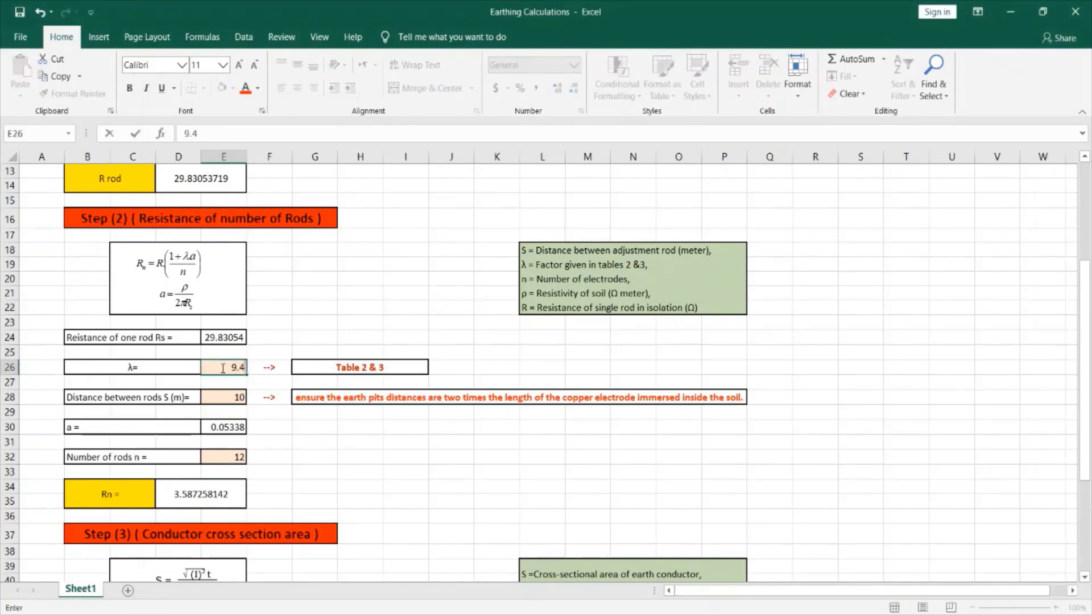
{"action": "left_click", "coordinate": [223, 457]}
{"action": "type", "text": "20"}
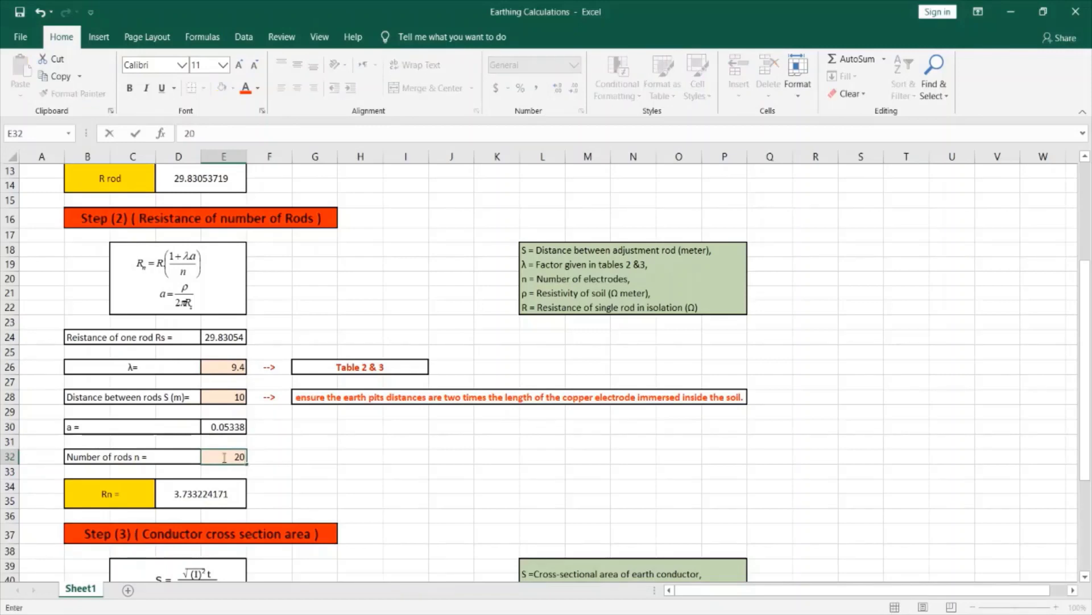
{"action": "key", "text": "Return"}
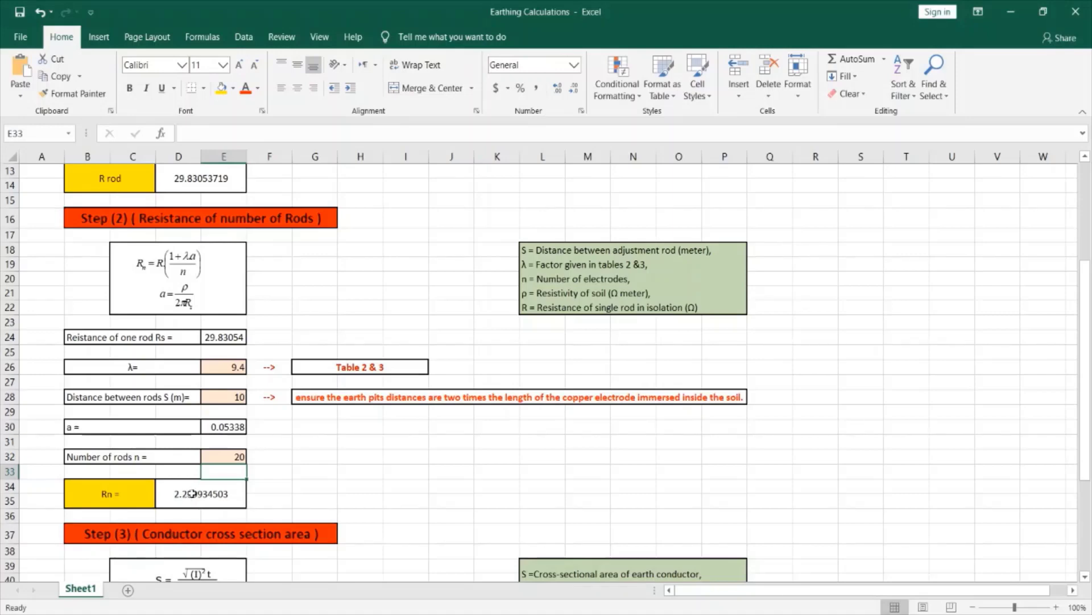
Try a distance between rods of 15 m in Step (2), and settle on a distance of 20 m
{"action": "left_click", "coordinate": [231, 399]}
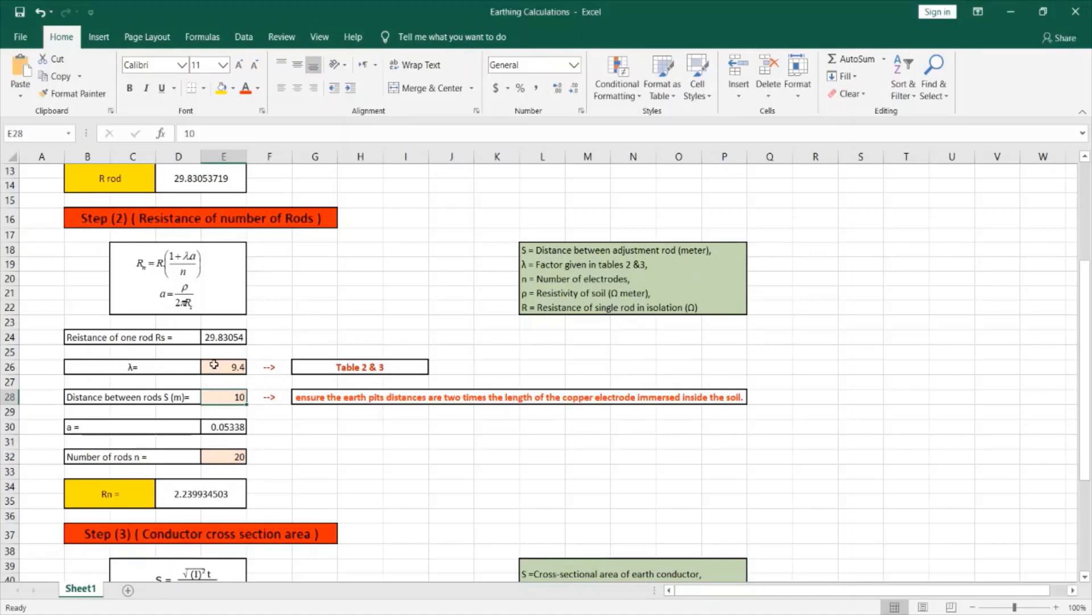
{"action": "type", "text": "15"}
{"action": "key", "text": "Return"}
{"action": "left_click", "coordinate": [238, 398]}
{"action": "type", "text": "20"}
{"action": "key", "text": "Return"}
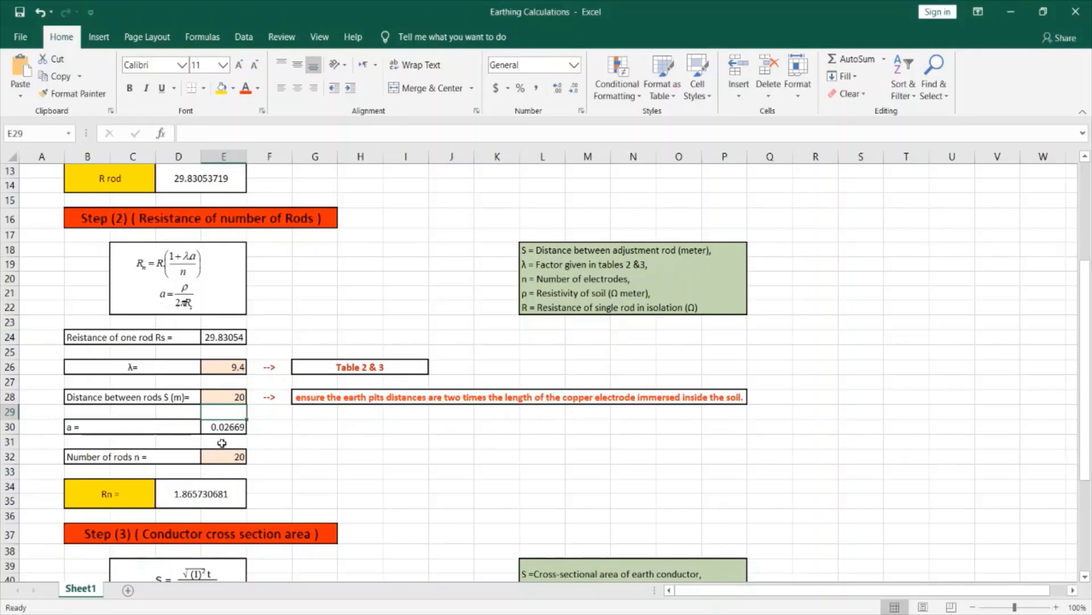
{"action": "scroll", "coordinate": [223, 437], "scroll_direction": "up", "scroll_amount": 4}
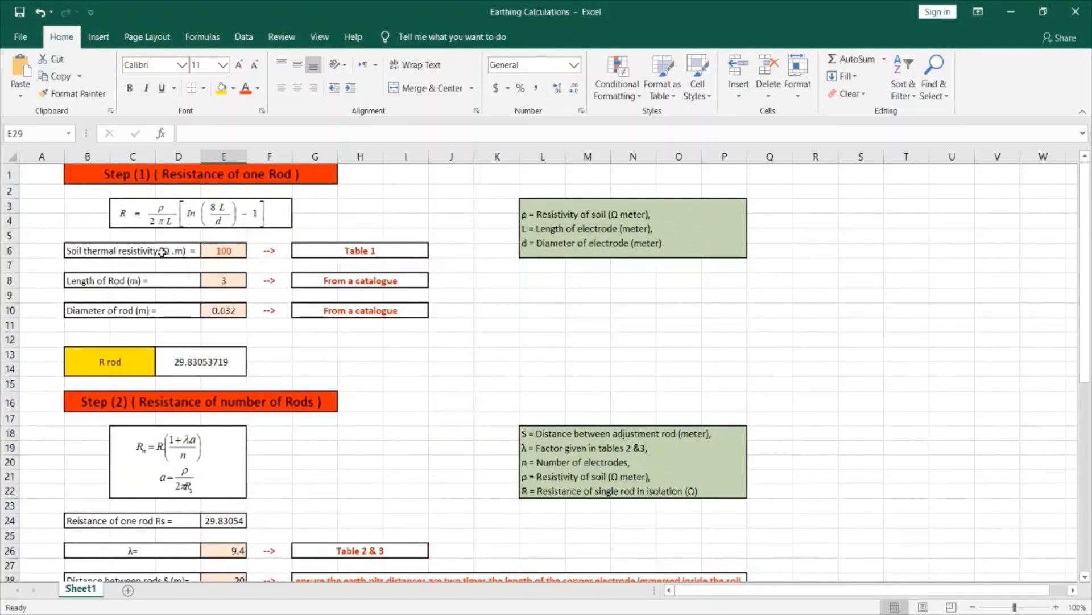
Try a soil resistivity of 80 Ω.m in Step (1), settle on 70 Ω.m, and check Rn in Step (2)
{"action": "left_click", "coordinate": [232, 252]}
{"action": "type", "text": "80"}
{"action": "key", "text": "Return"}
{"action": "left_click", "coordinate": [232, 252]}
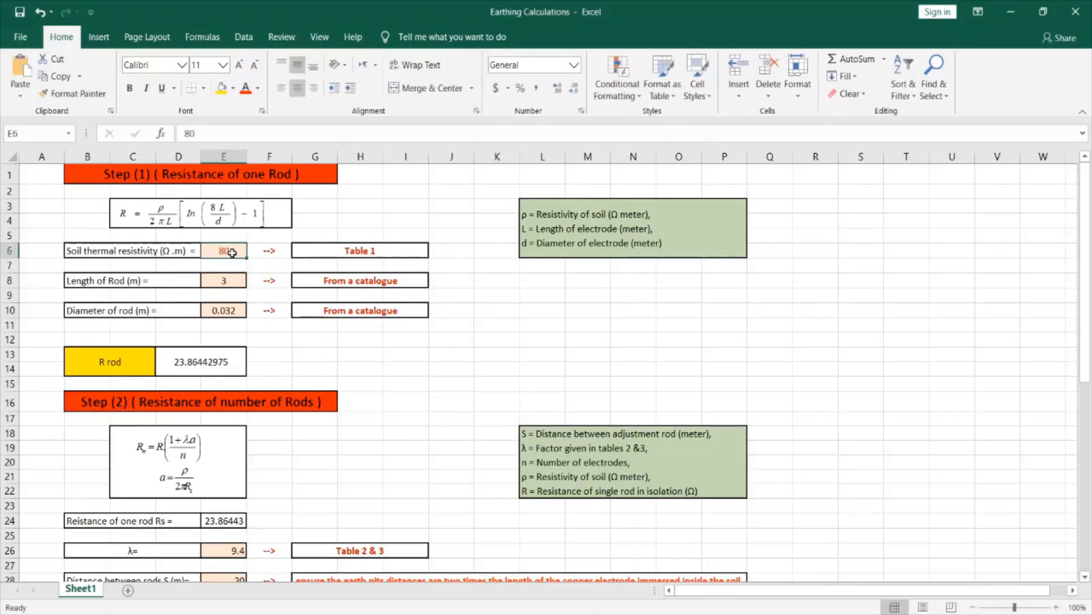
{"action": "type", "text": "71"}
{"action": "type", "text": "0"}
{"action": "key", "text": "Return"}
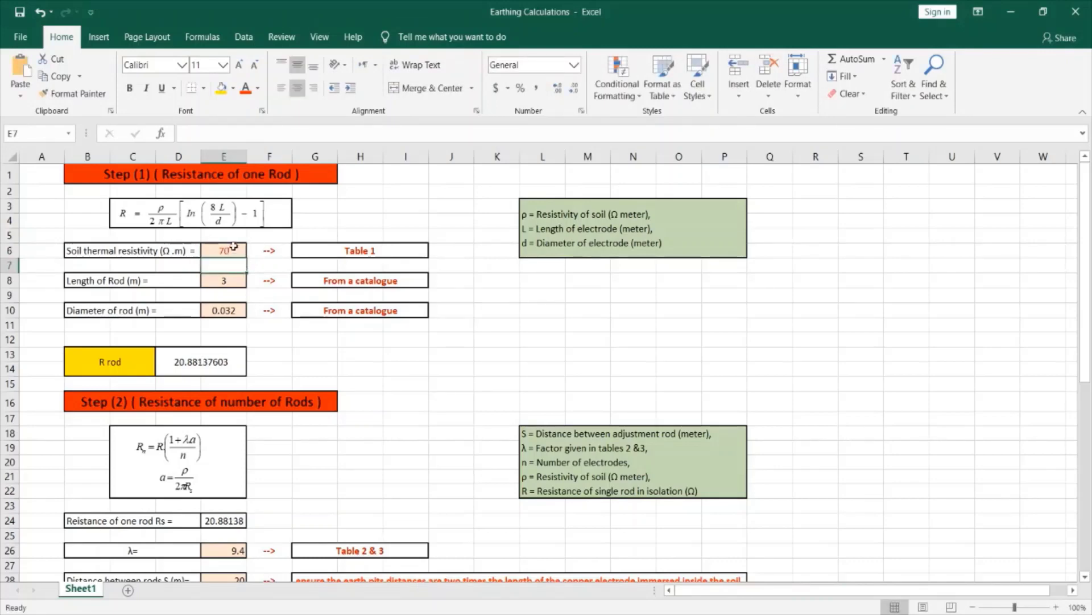
{"action": "scroll", "coordinate": [236, 250], "scroll_direction": "down", "scroll_amount": 8}
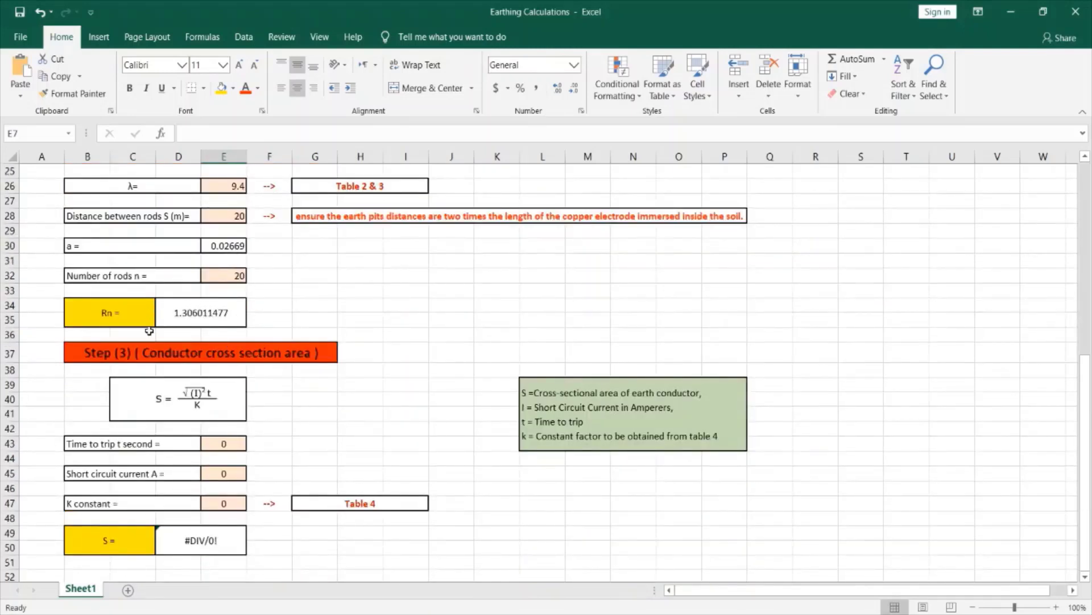
Set the length of rod to 6 m in Step (1) and review its effect on Rn in Step (2)
{"action": "scroll", "coordinate": [187, 317], "scroll_direction": "up", "scroll_amount": 4}
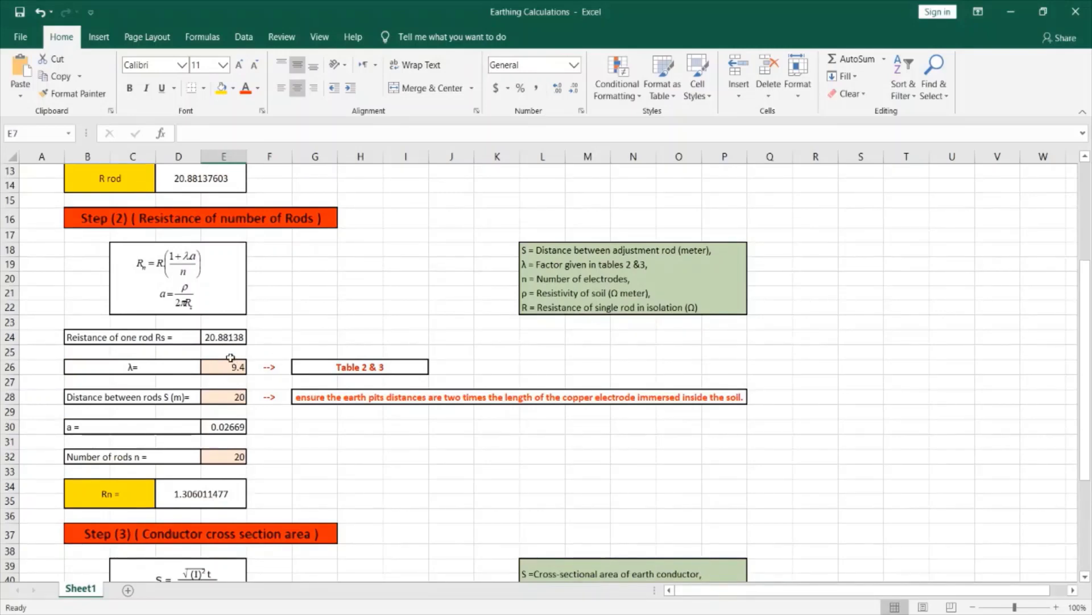
{"action": "scroll", "coordinate": [222, 443], "scroll_direction": "up", "scroll_amount": 4}
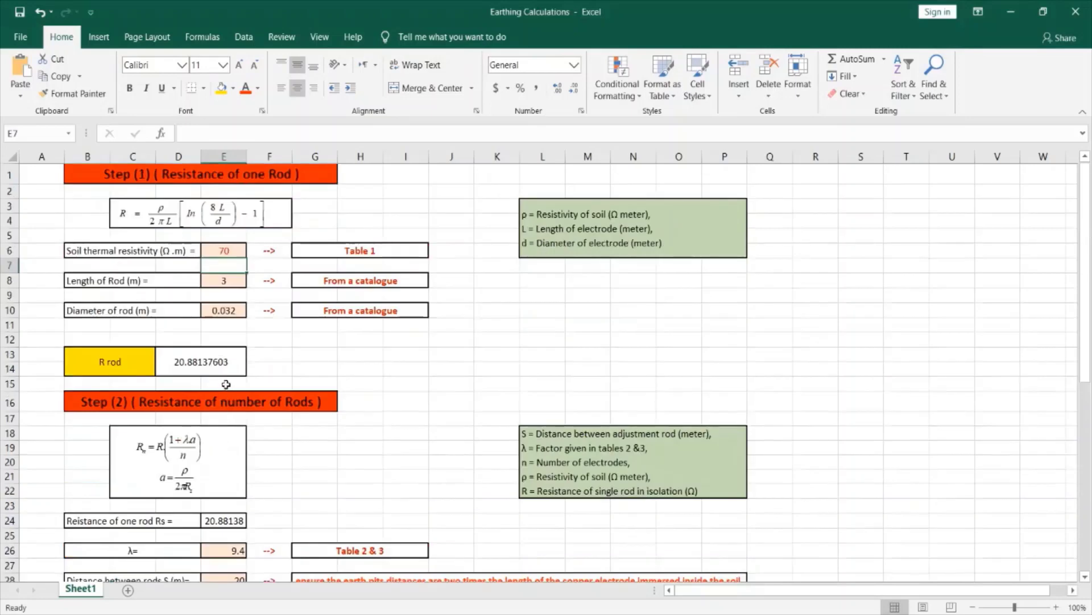
{"action": "left_click", "coordinate": [230, 283]}
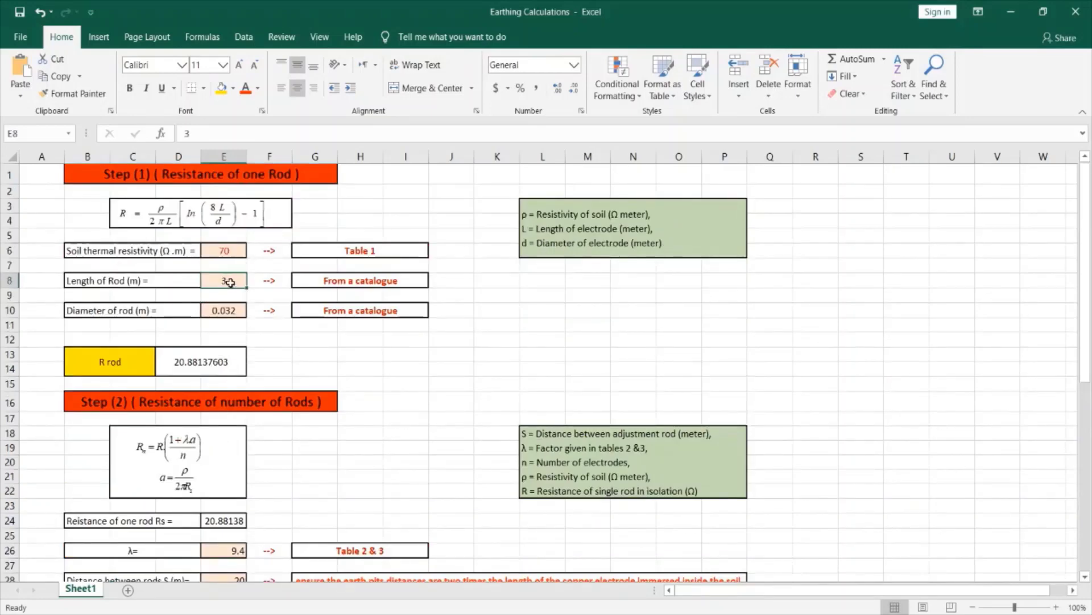
{"action": "type", "text": "6"}
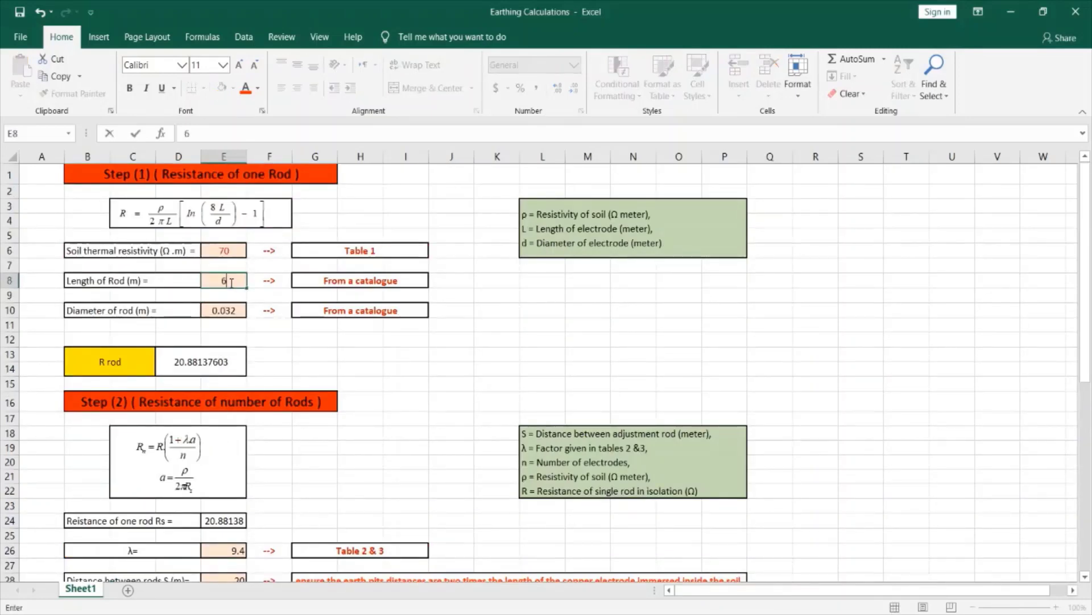
{"action": "key", "text": "Return"}
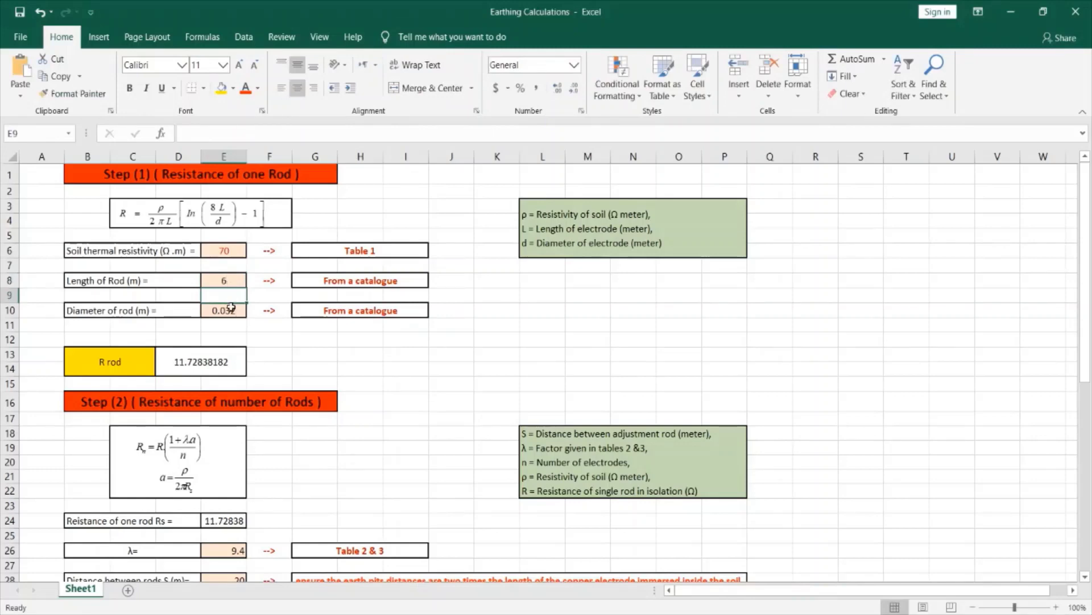
{"action": "scroll", "coordinate": [262, 348], "scroll_direction": "down", "scroll_amount": 12}
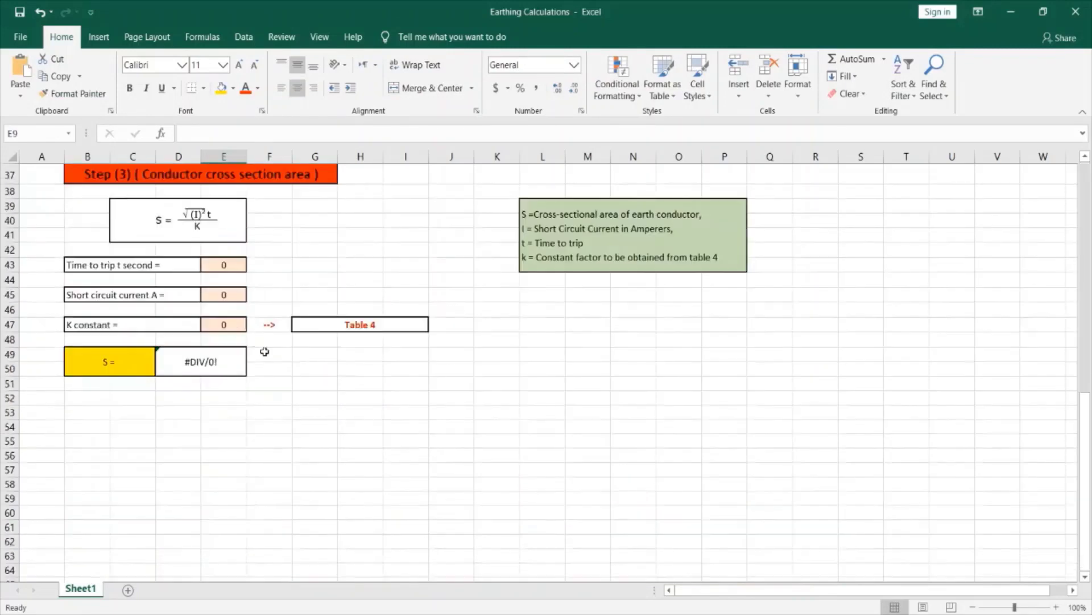
{"action": "scroll", "coordinate": [261, 347], "scroll_direction": "up", "scroll_amount": 4}
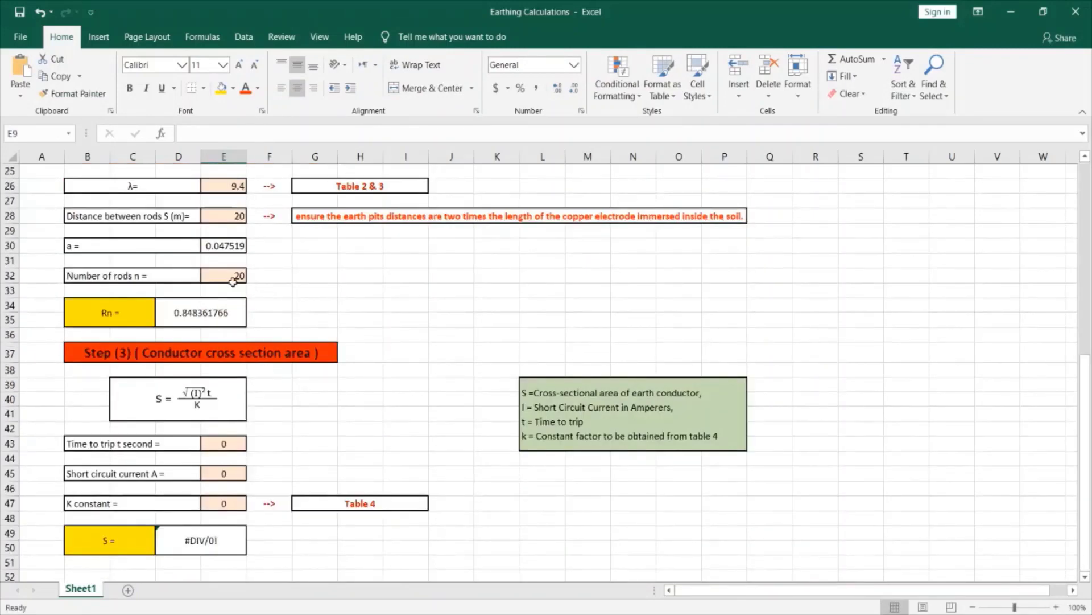
{"action": "scroll", "coordinate": [233, 276], "scroll_direction": "up", "scroll_amount": 8}
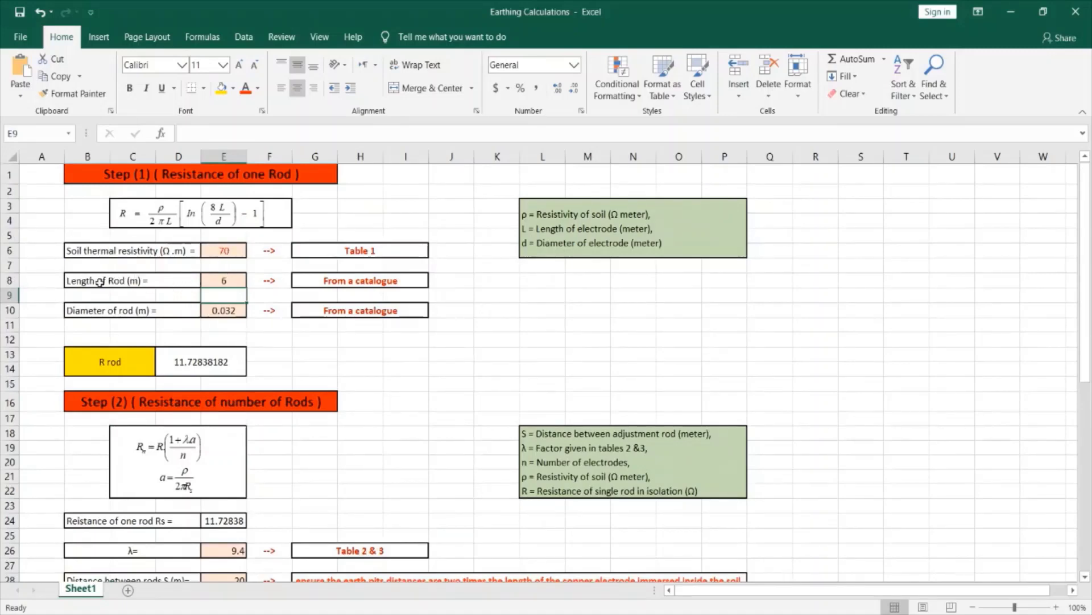
{"action": "scroll", "coordinate": [205, 284], "scroll_direction": "down", "scroll_amount": 8}
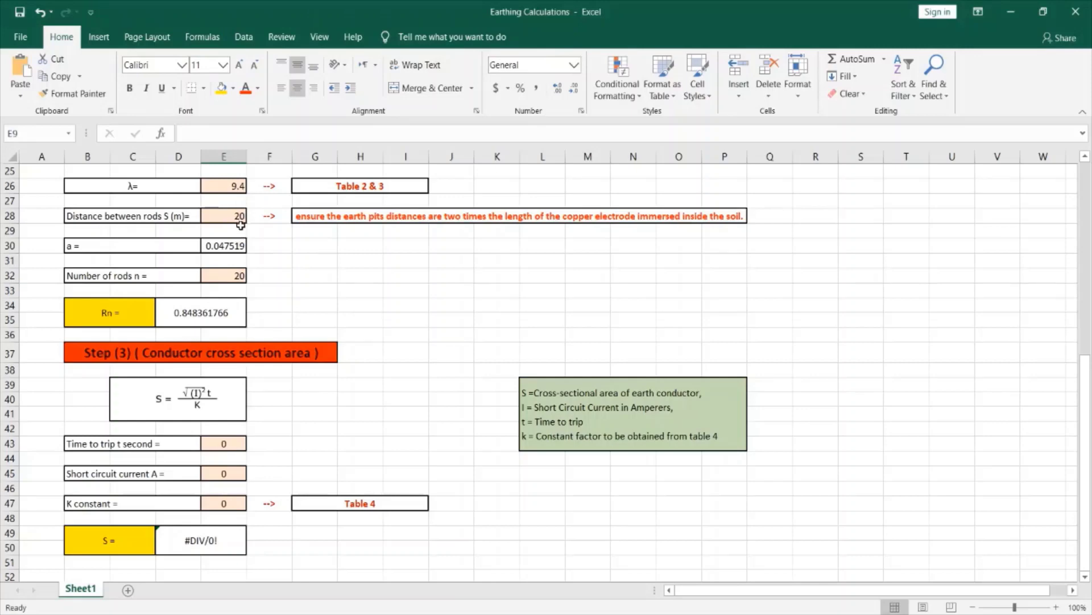
{"action": "scroll", "coordinate": [240, 226], "scroll_direction": "up", "scroll_amount": 4}
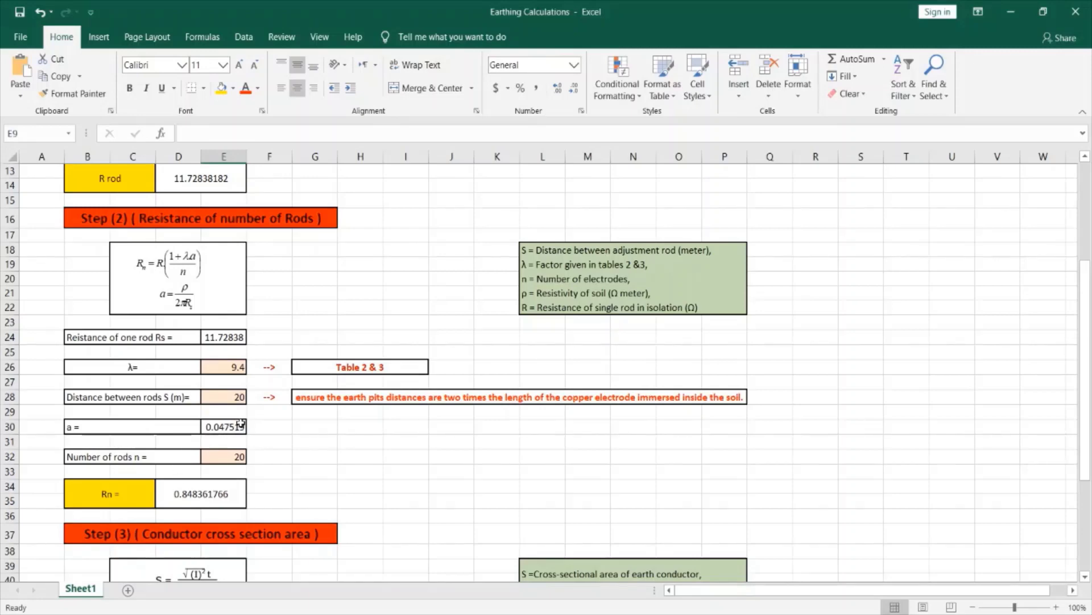
Enter a time to trip of 1 second and a short circuit current of 44000 A in Step (3)
{"action": "scroll", "coordinate": [242, 421], "scroll_direction": "down", "scroll_amount": 4}
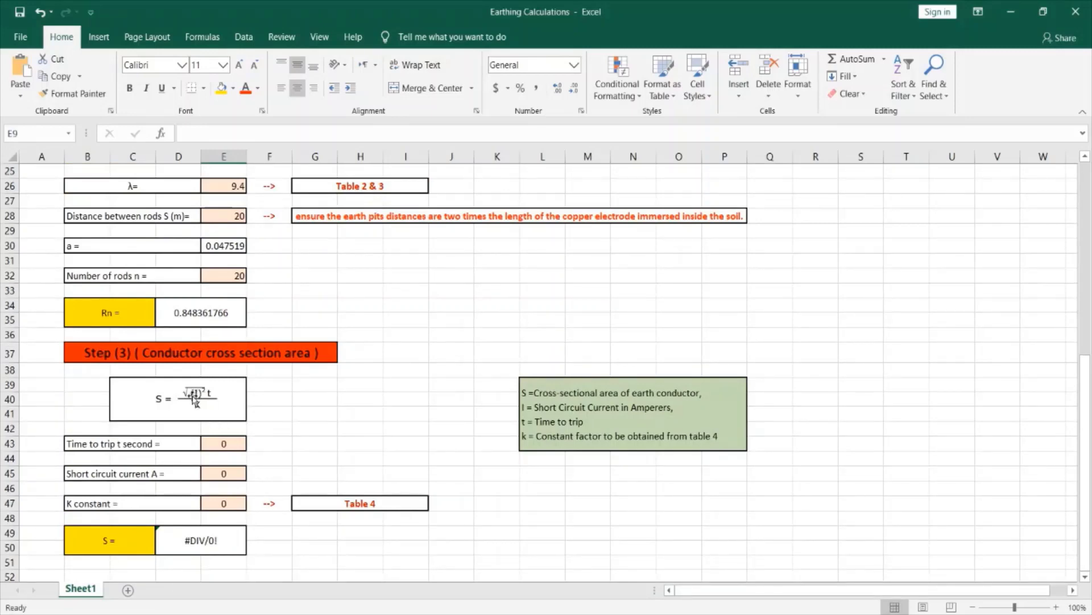
{"action": "left_click", "coordinate": [222, 449]}
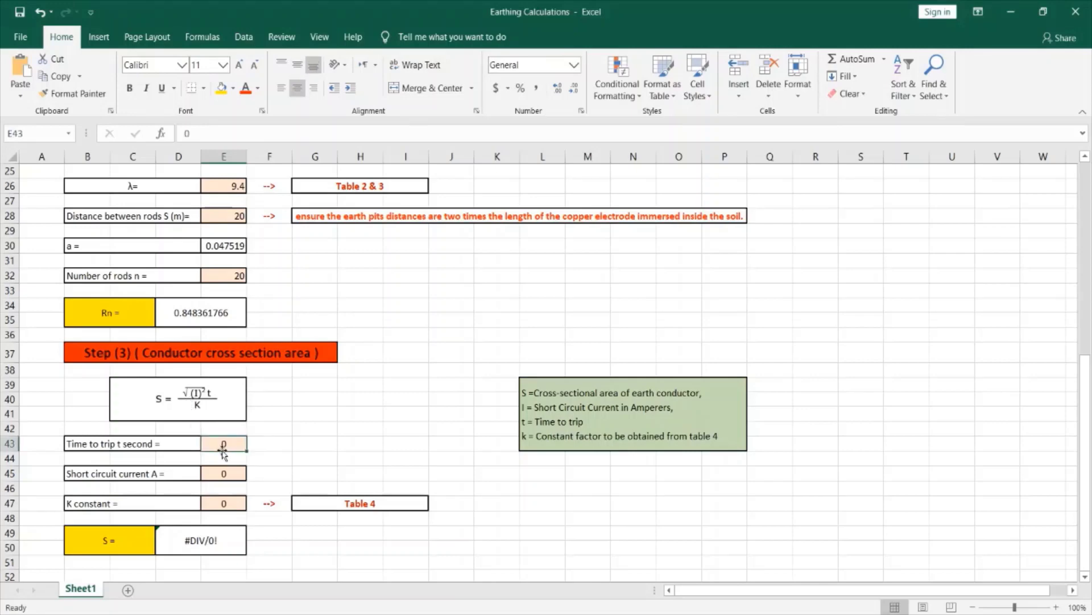
{"action": "type", "text": "1"}
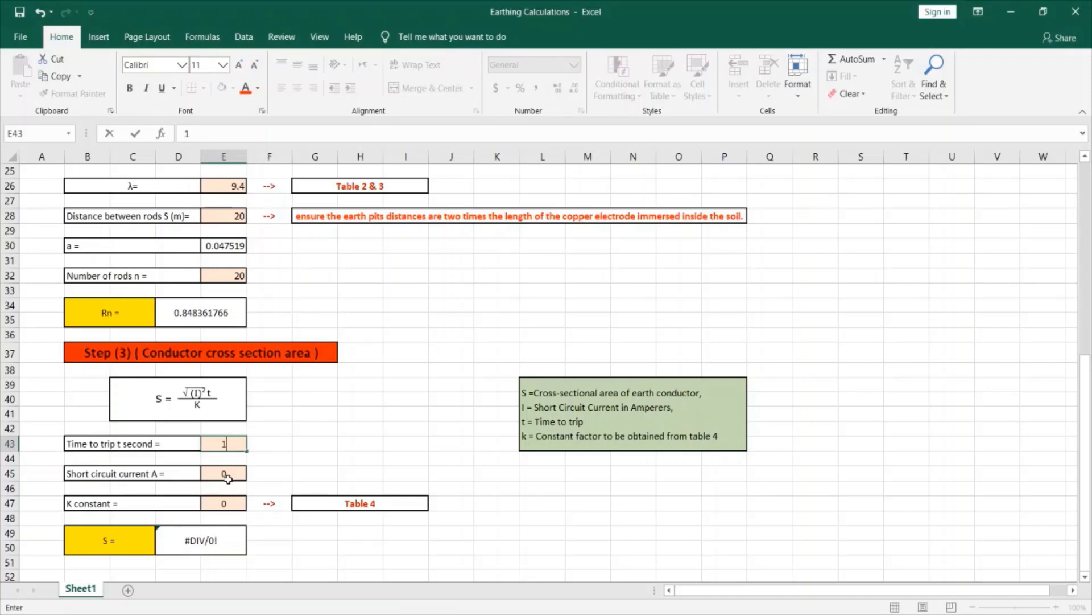
{"action": "left_click", "coordinate": [226, 477]}
{"action": "type", "text": "44"}
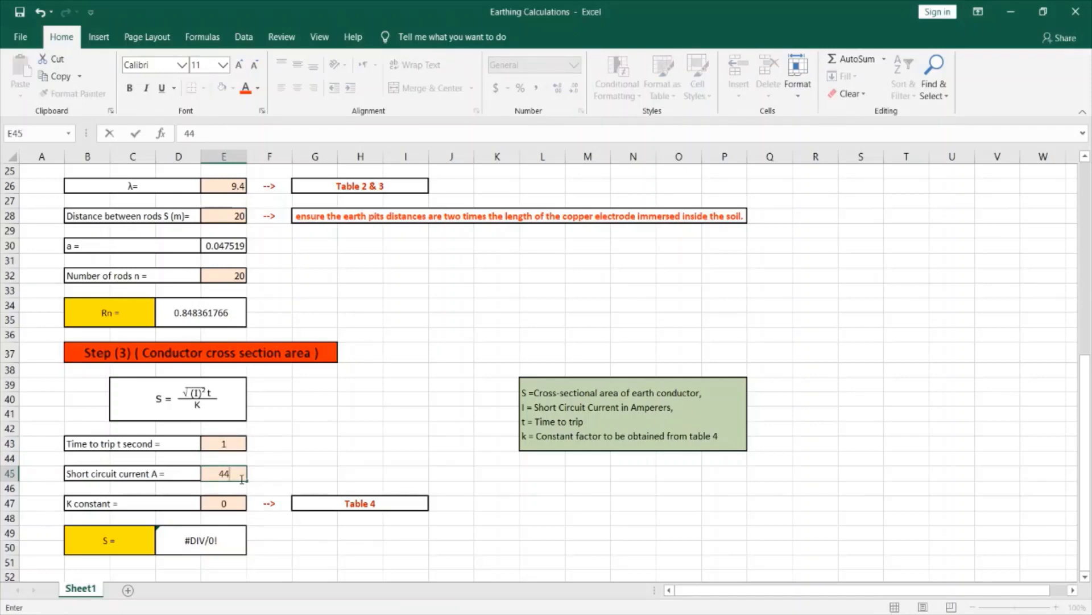
{"action": "type", "text": "000"}
{"action": "key", "text": "Return"}
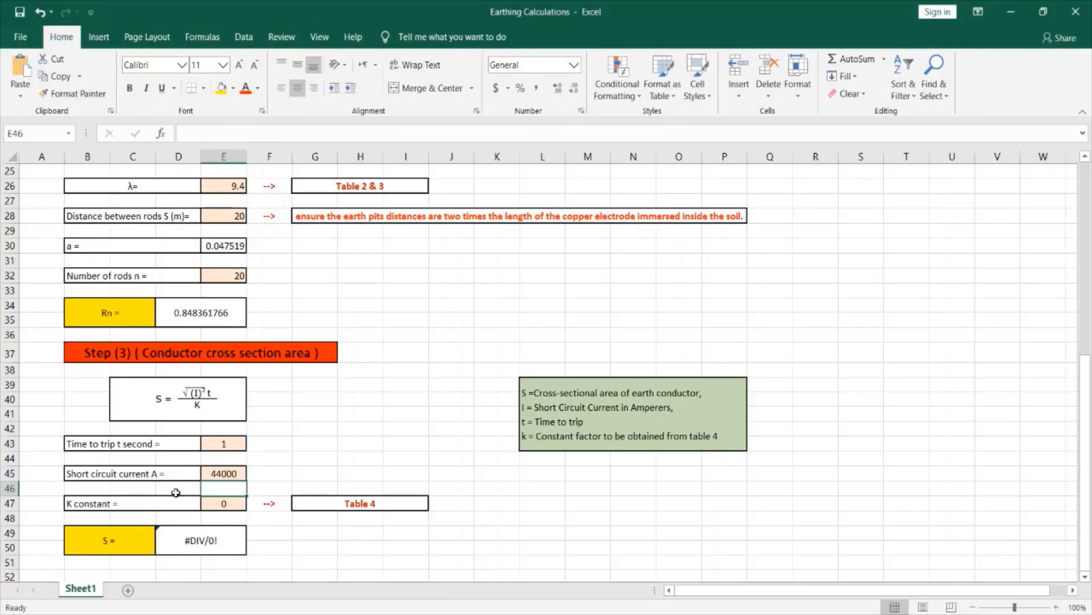
Consult Table 4 in the Earthing tables Word document for the K factor of copper conductors
{"action": "left_click", "coordinate": [344, 504]}
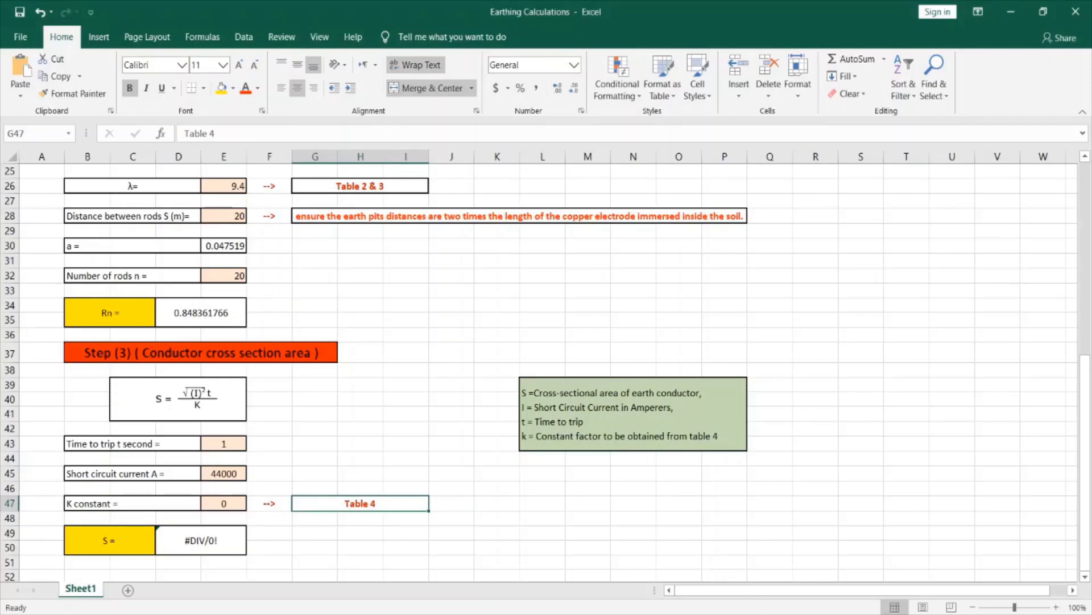
{"action": "left_click", "coordinate": [755, 604]}
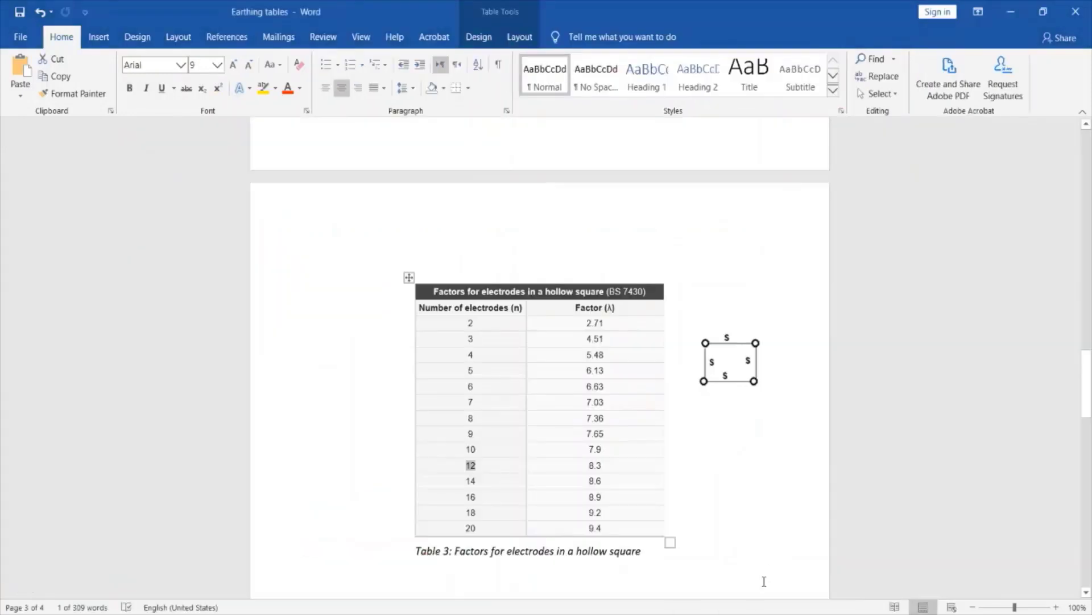
{"action": "scroll", "coordinate": [743, 384], "scroll_direction": "down", "scroll_amount": 3}
{"action": "scroll", "coordinate": [734, 380], "scroll_direction": "down", "scroll_amount": 15}
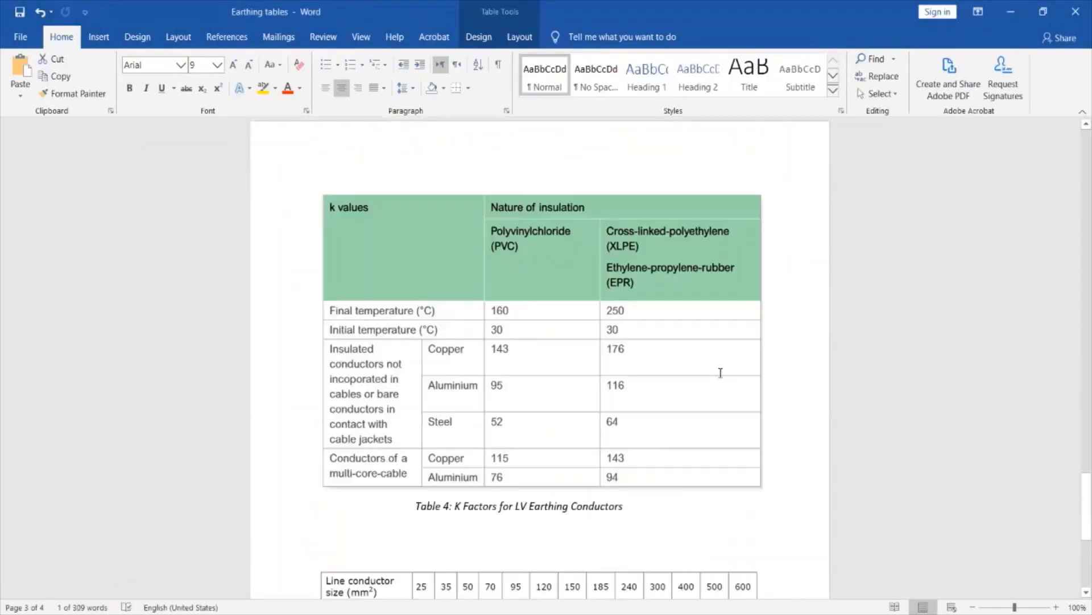
{"action": "scroll", "coordinate": [700, 366], "scroll_direction": "up", "scroll_amount": 8}
{"action": "scroll", "coordinate": [678, 360], "scroll_direction": "down", "scroll_amount": 5}
{"action": "scroll", "coordinate": [652, 346], "scroll_direction": "up", "scroll_amount": 2}
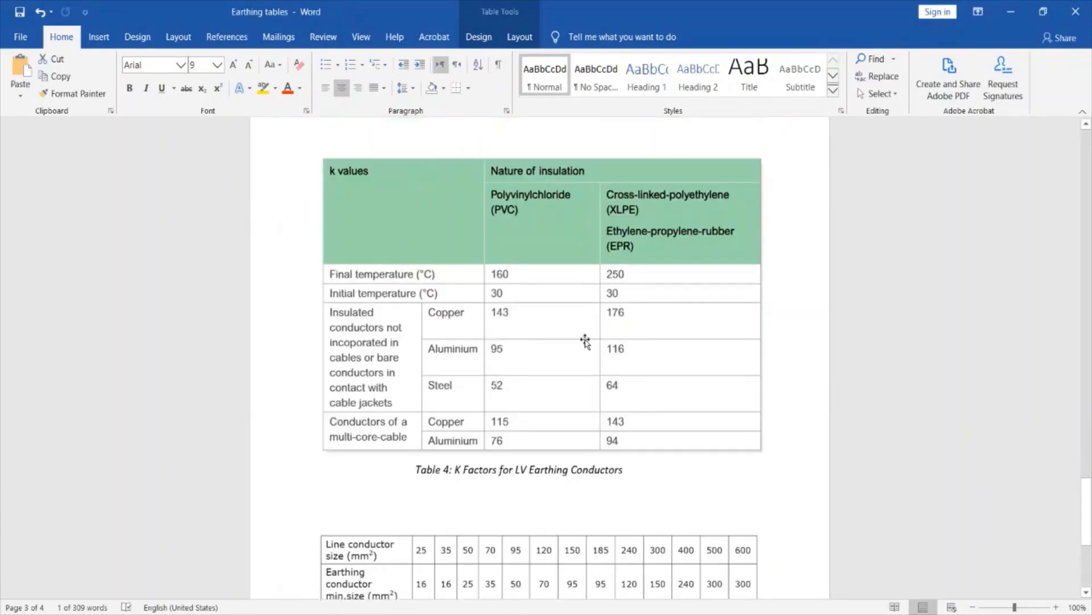
{"action": "left_click", "coordinate": [447, 322]}
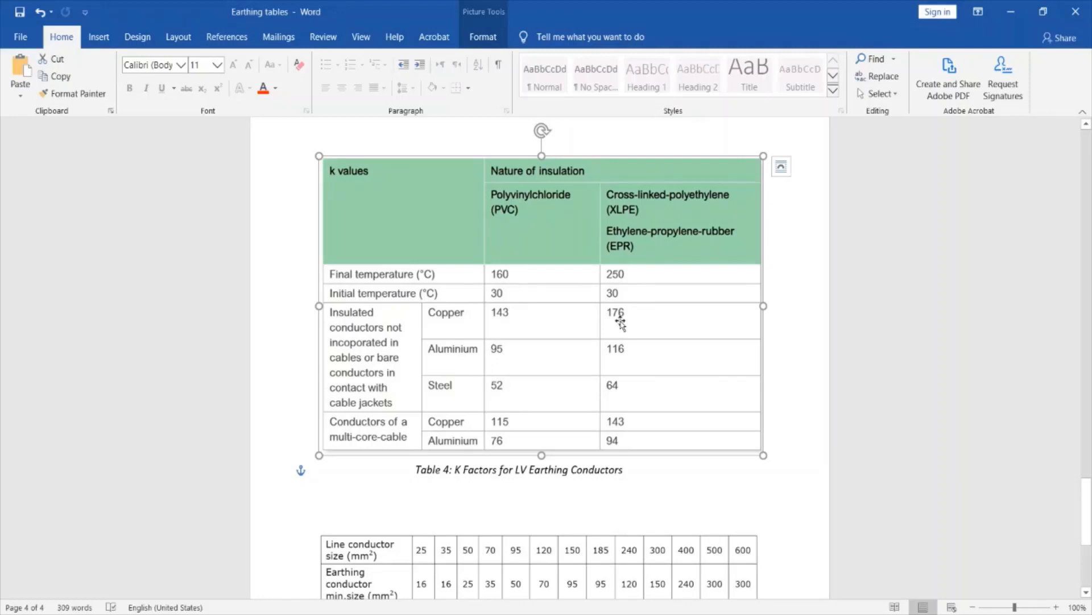
Return to the Excel workbook and set the K constant in Step (3) to 176
{"action": "key", "text": "alt+Tab"}
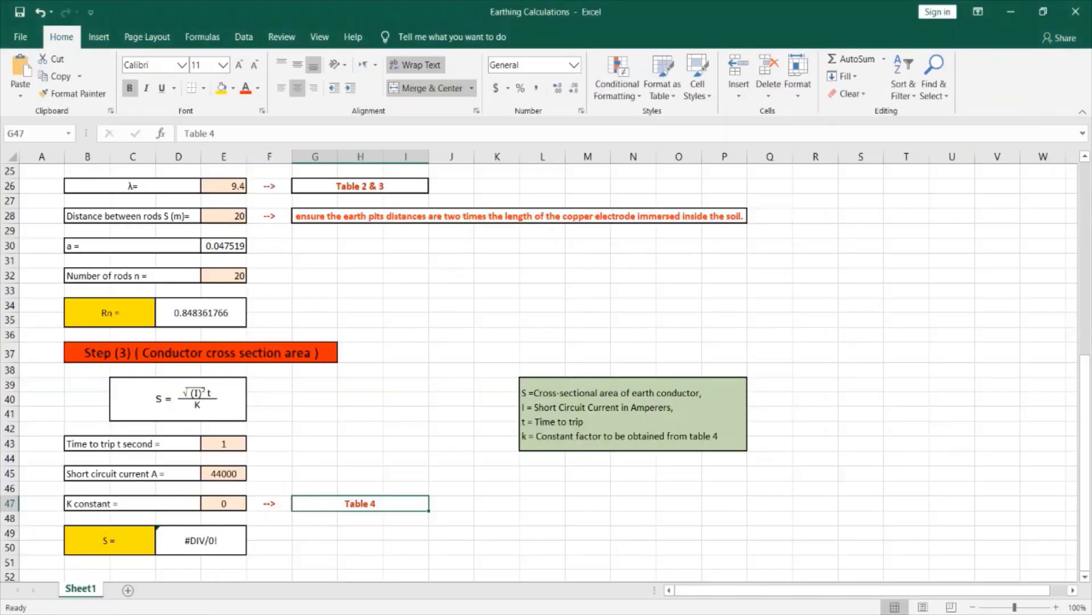
{"action": "left_click", "coordinate": [221, 504]}
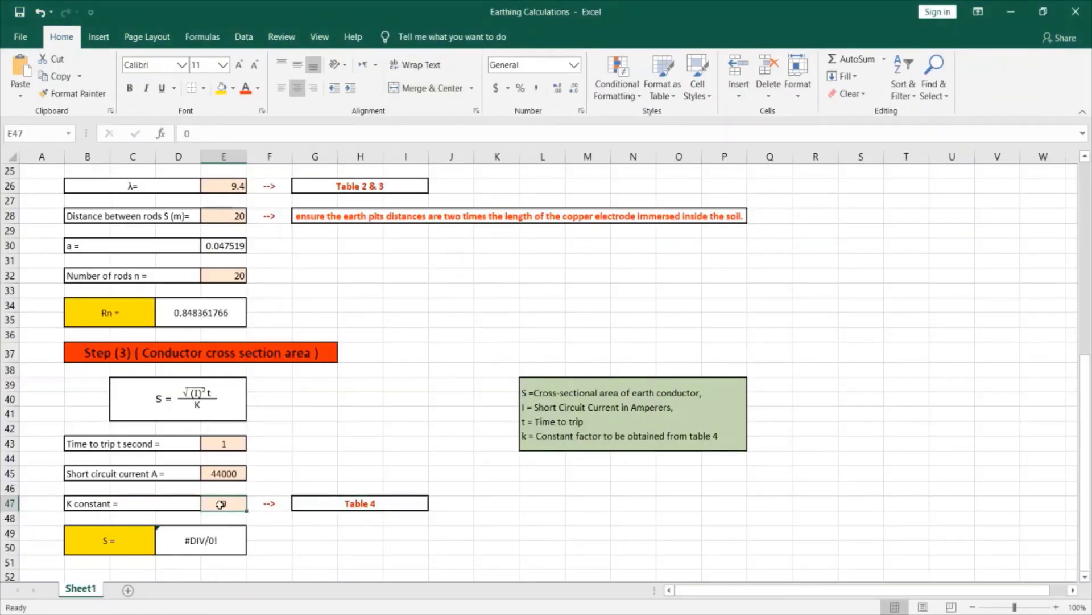
{"action": "type", "text": "176"}
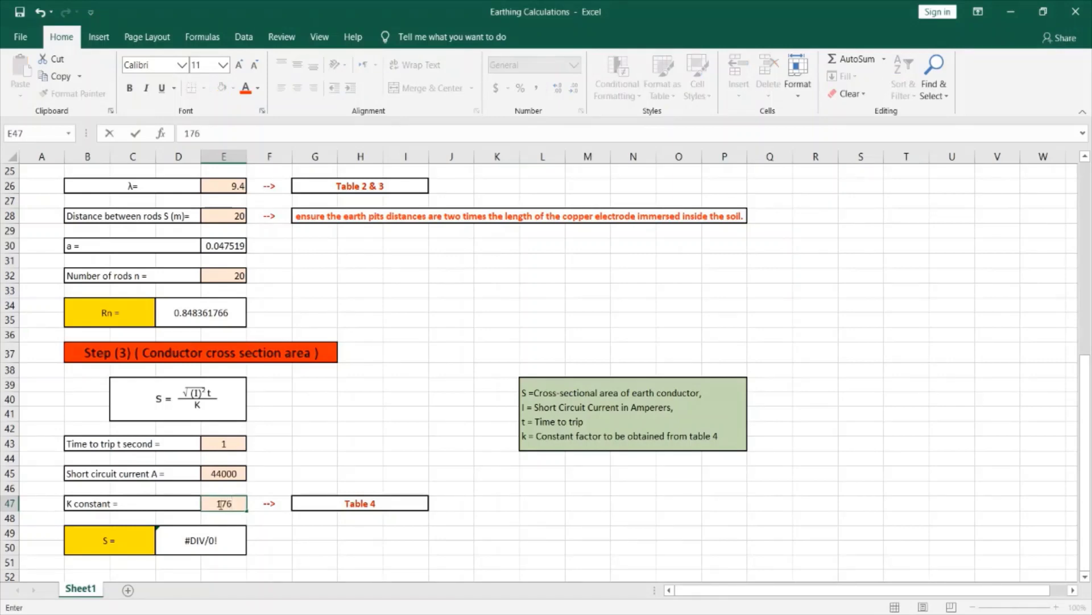
{"action": "key", "text": "Return"}
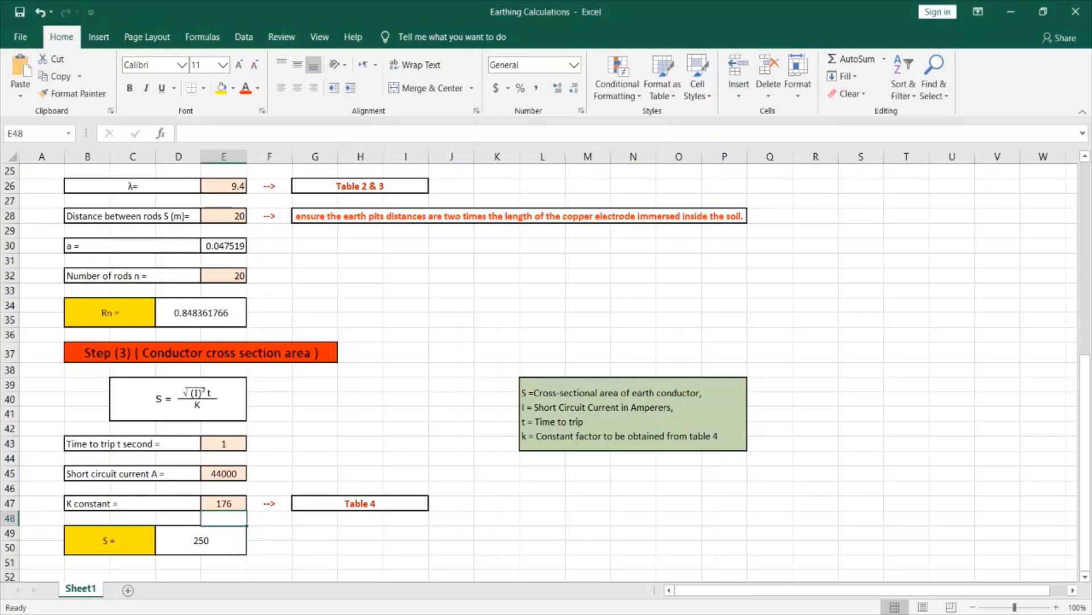
Examine Table 5 in the Word document, relating earth conductor sizes to the line conductor size
{"action": "left_click", "coordinate": [755, 612]}
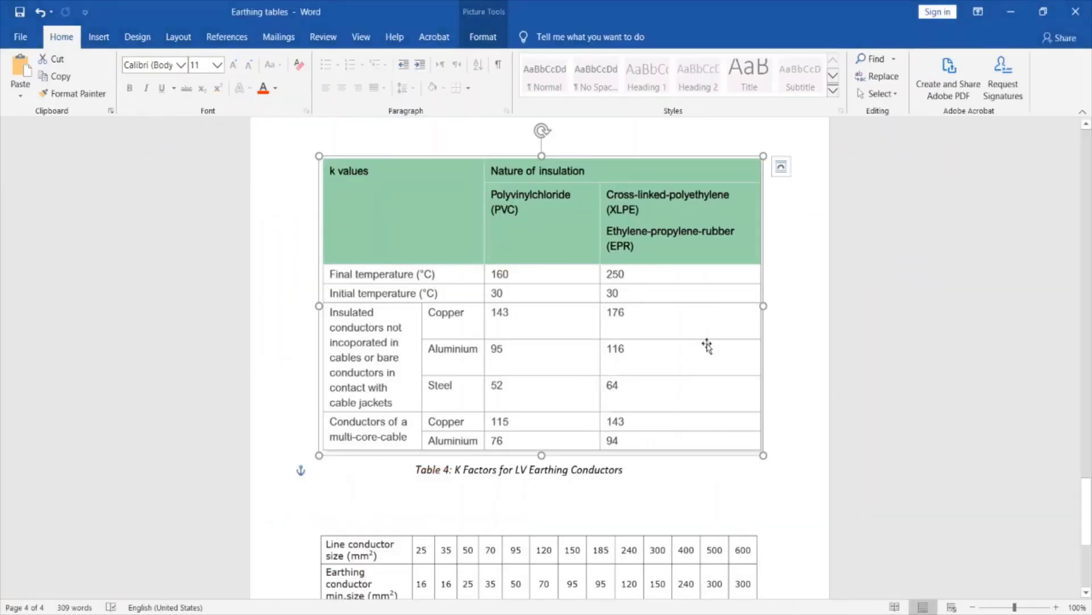
{"action": "scroll", "coordinate": [707, 343], "scroll_direction": "down", "scroll_amount": 3}
{"action": "left_click", "coordinate": [667, 443]}
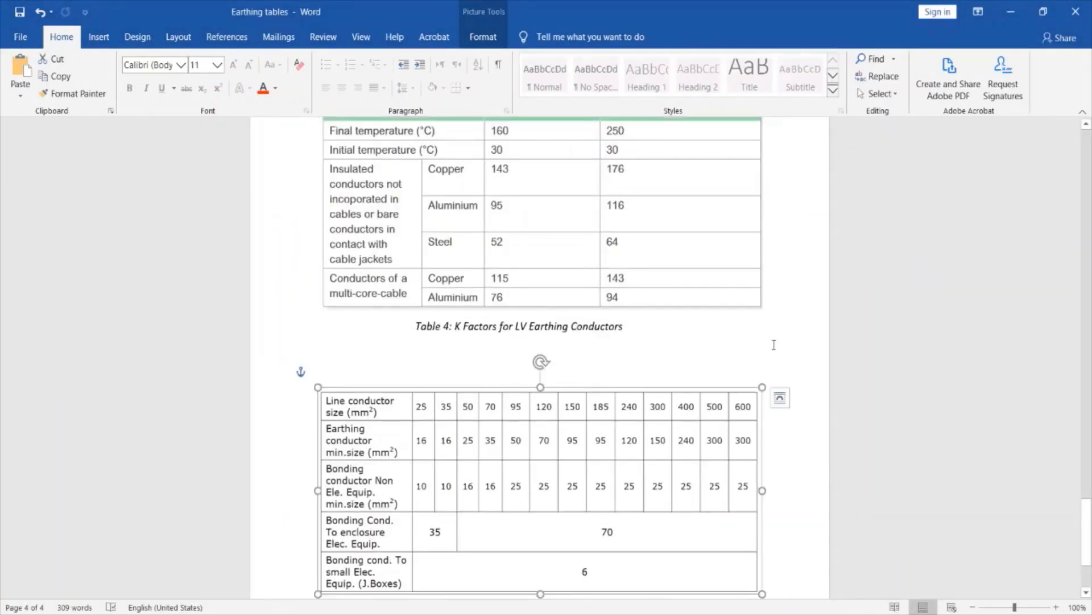
{"action": "scroll", "coordinate": [791, 348], "scroll_direction": "down", "scroll_amount": 3}
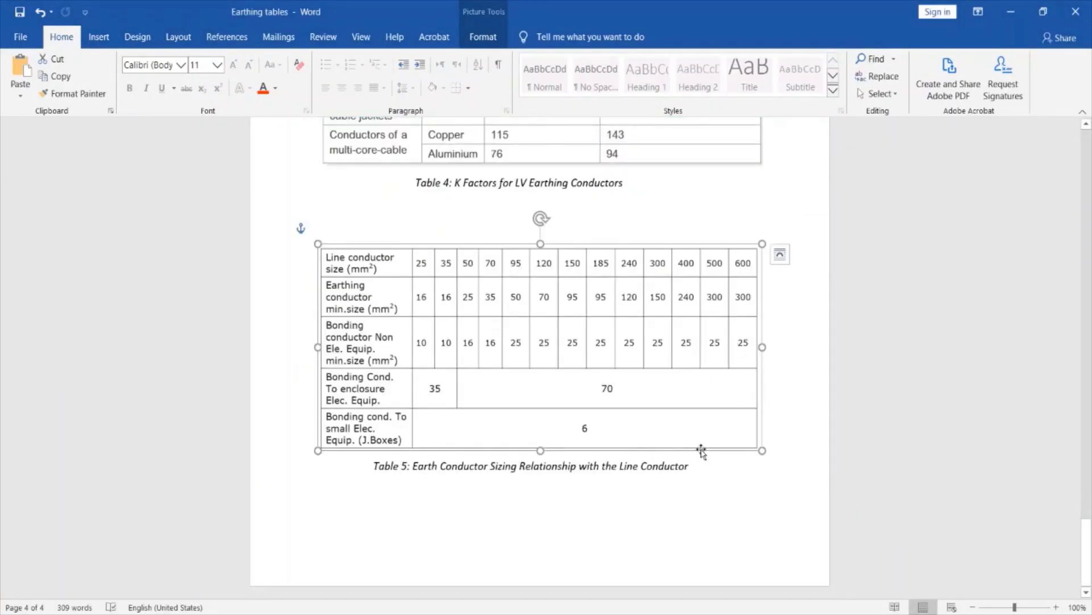
Return to the Excel workbook and review the inputs and results of Steps (1) and (2)
{"action": "left_click", "coordinate": [711, 614]}
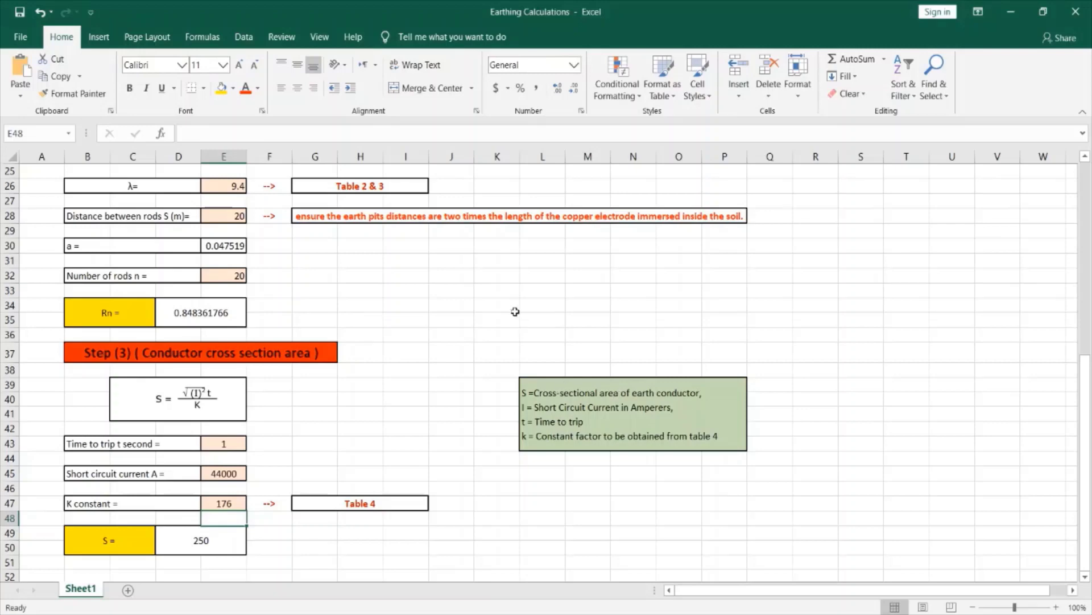
{"action": "scroll", "coordinate": [361, 304], "scroll_direction": "up", "scroll_amount": 4}
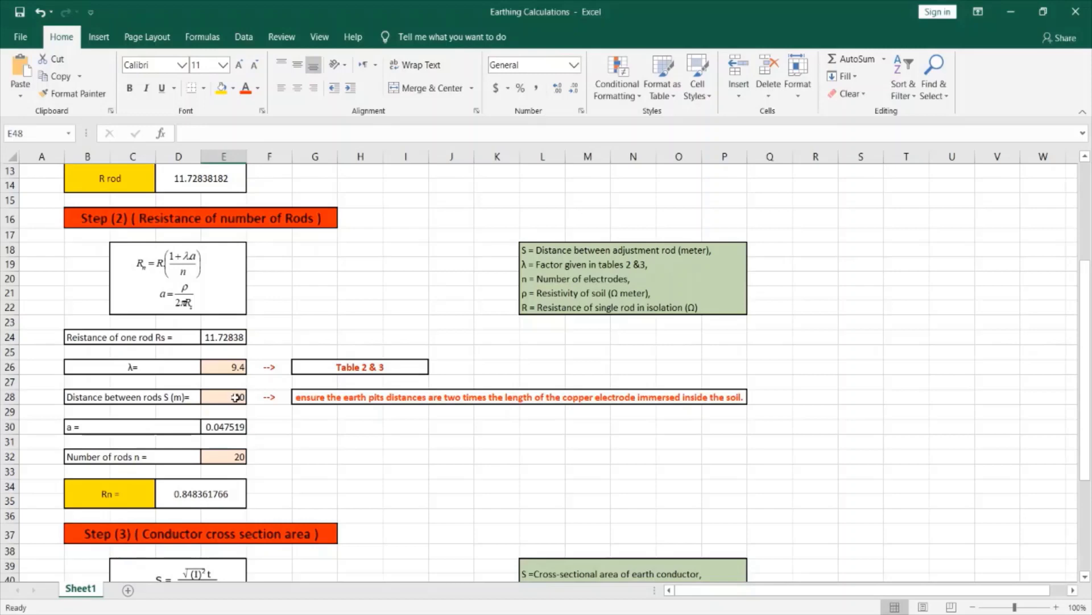
{"action": "scroll", "coordinate": [243, 380], "scroll_direction": "up", "scroll_amount": 4}
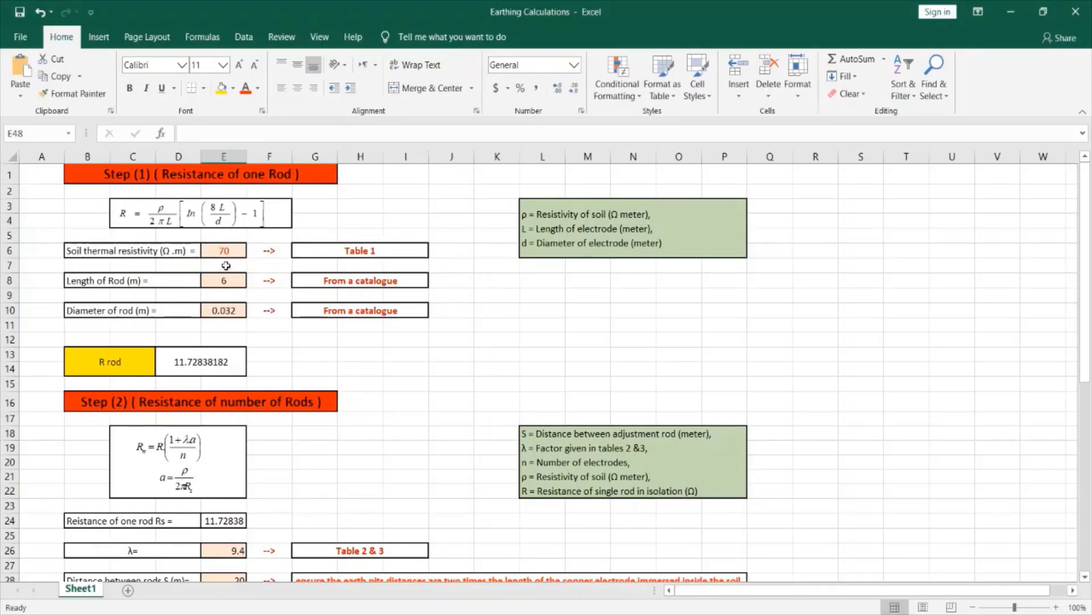
{"action": "scroll", "coordinate": [332, 273], "scroll_direction": "down", "scroll_amount": 4}
{"action": "scroll", "coordinate": [307, 287], "scroll_direction": "up", "scroll_amount": 4}
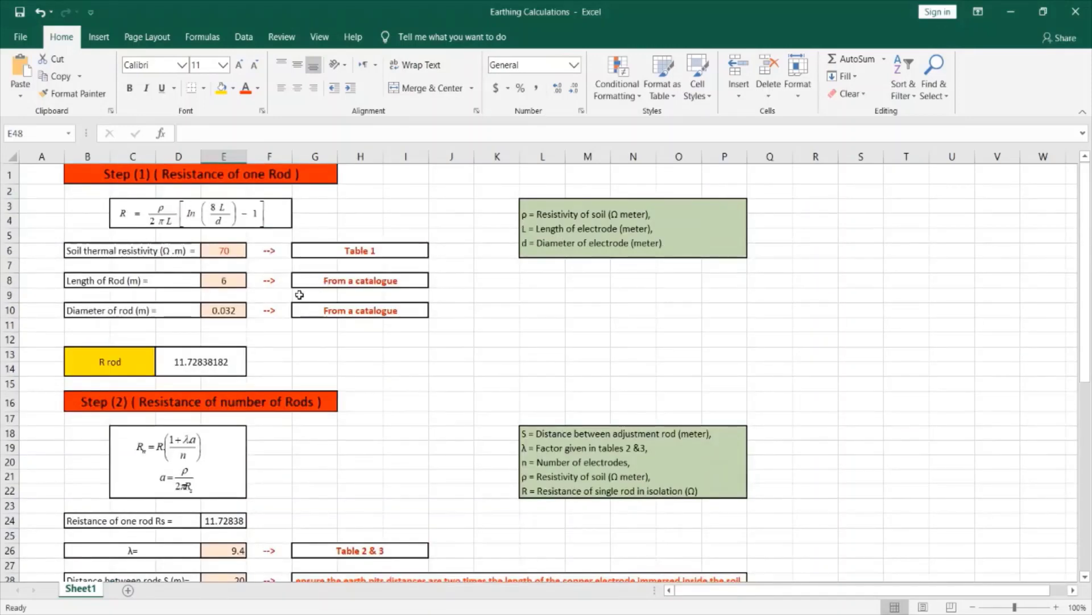